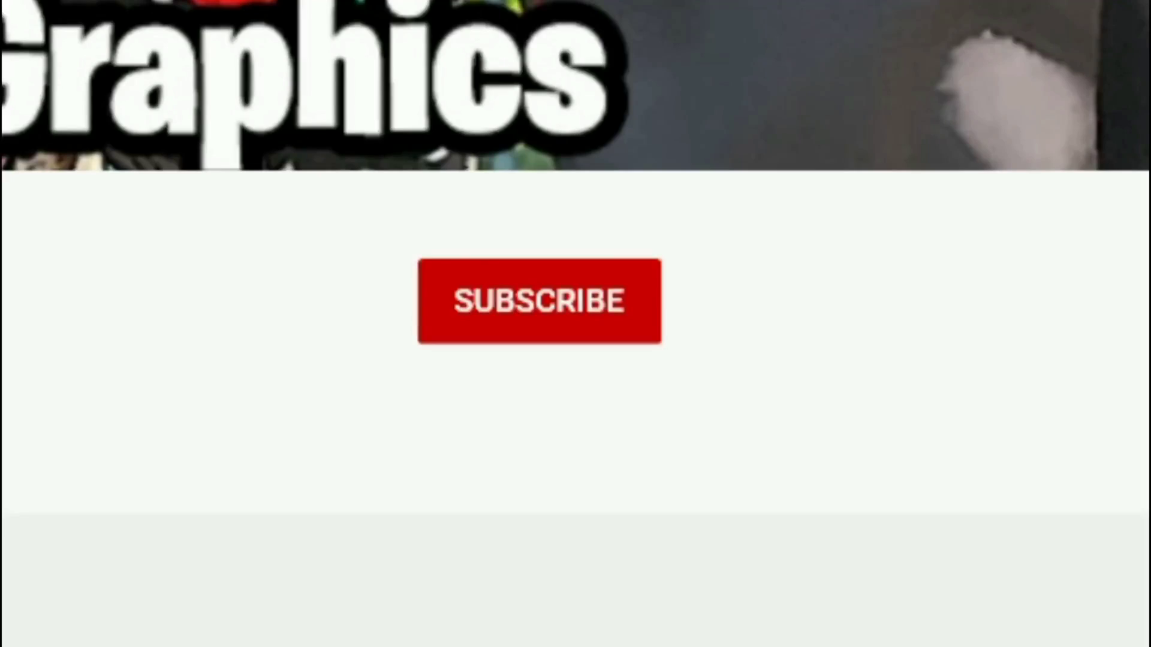
- Subscribe to the channel and set its notification bell to All
click(510, 300)
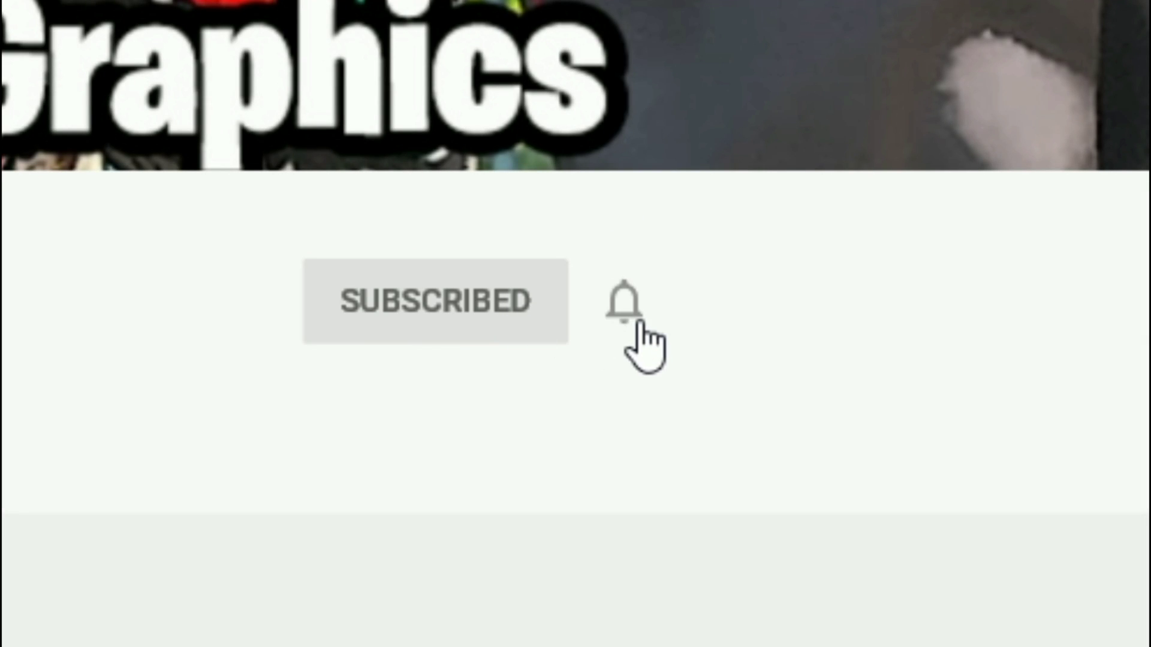
click(622, 302)
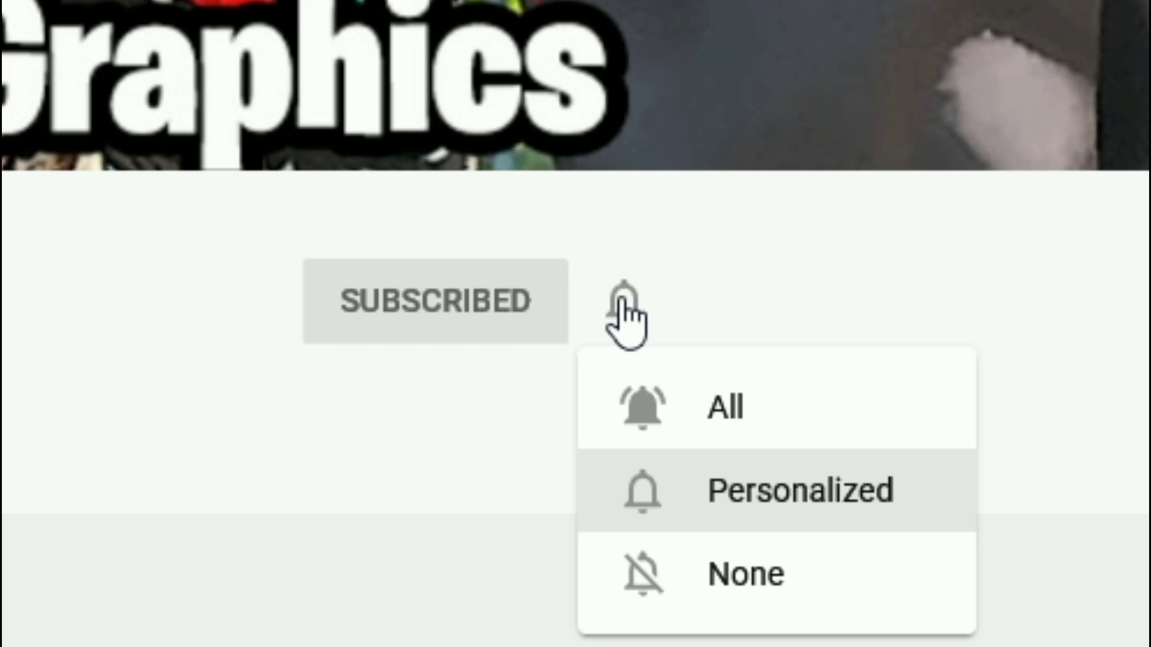
click(780, 406)
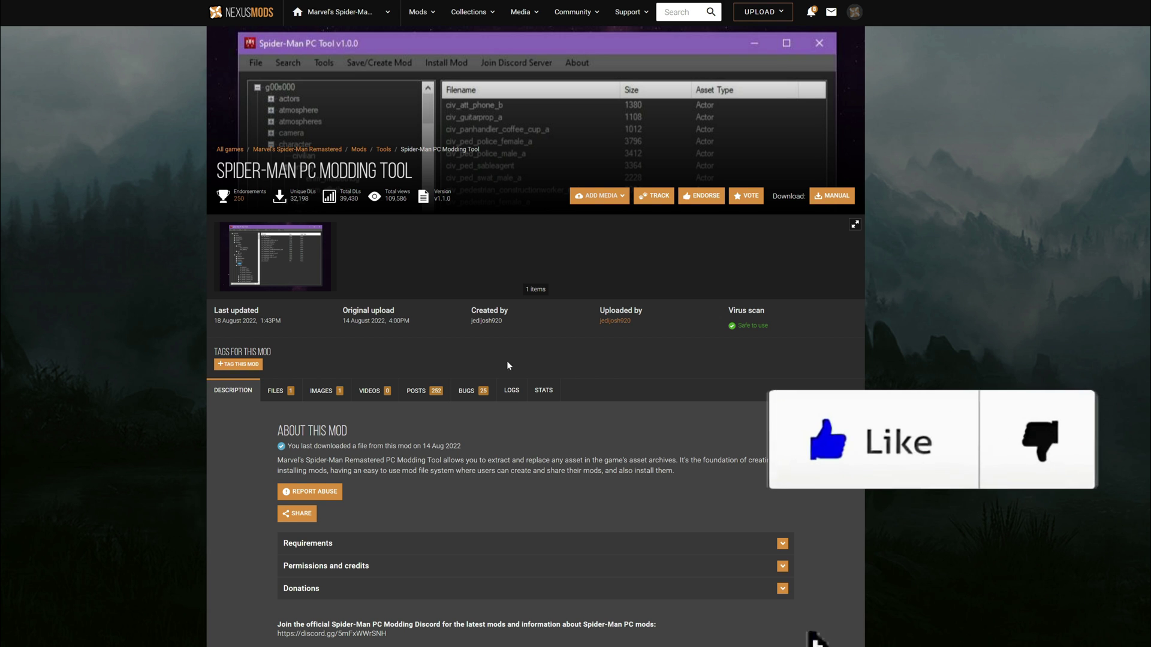
- Show the Files tabs for the Spider-Man PC Modding Tool and the May Parker mod
scroll(504, 367, down, 3)
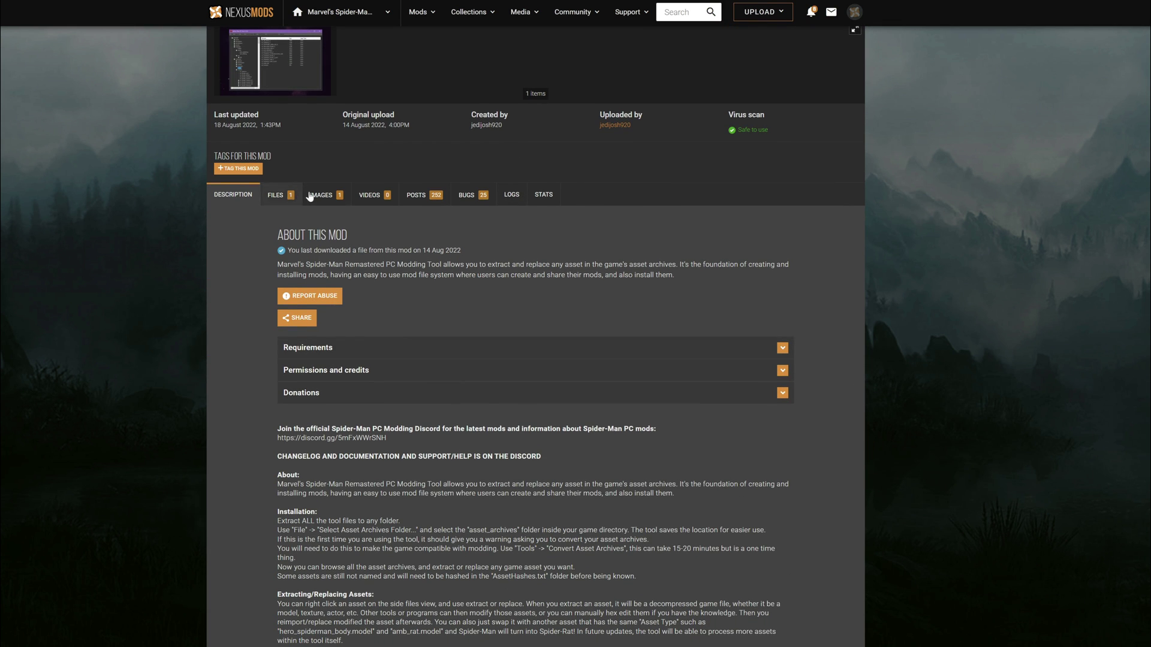
click(284, 197)
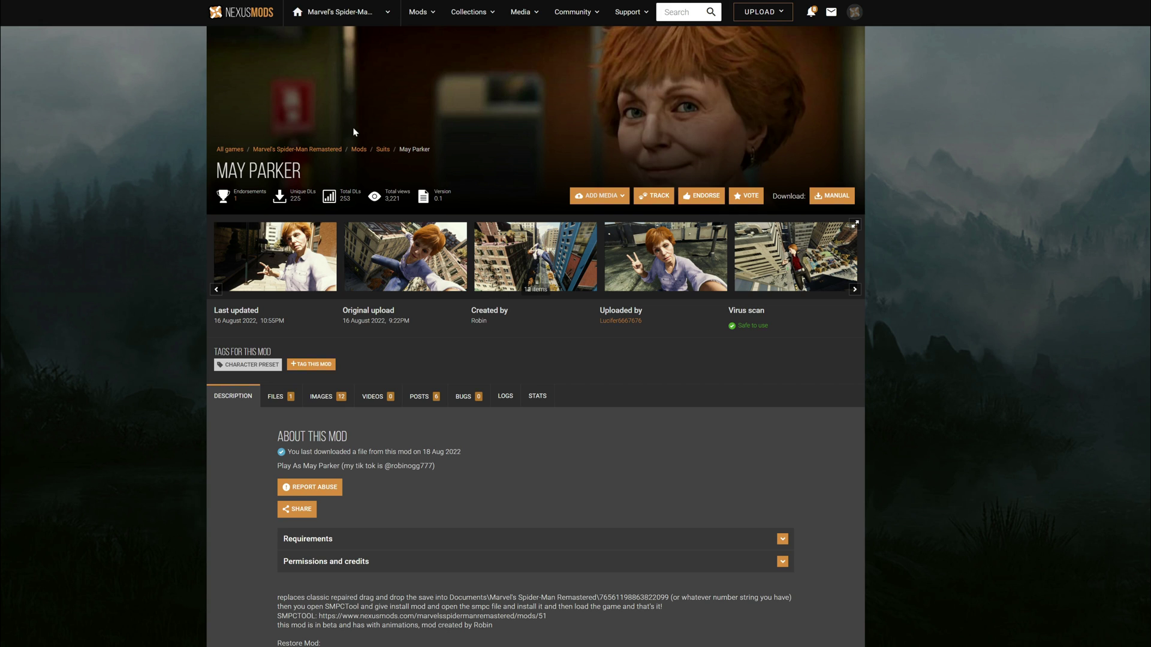
click(281, 397)
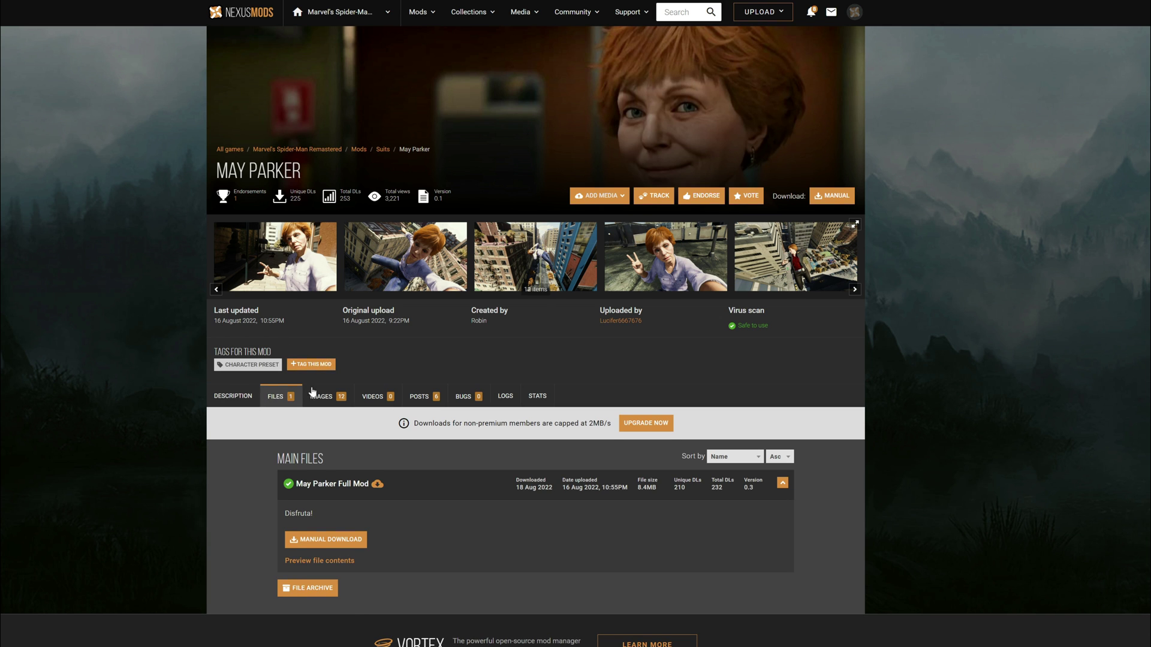
scroll(327, 394, down, 4)
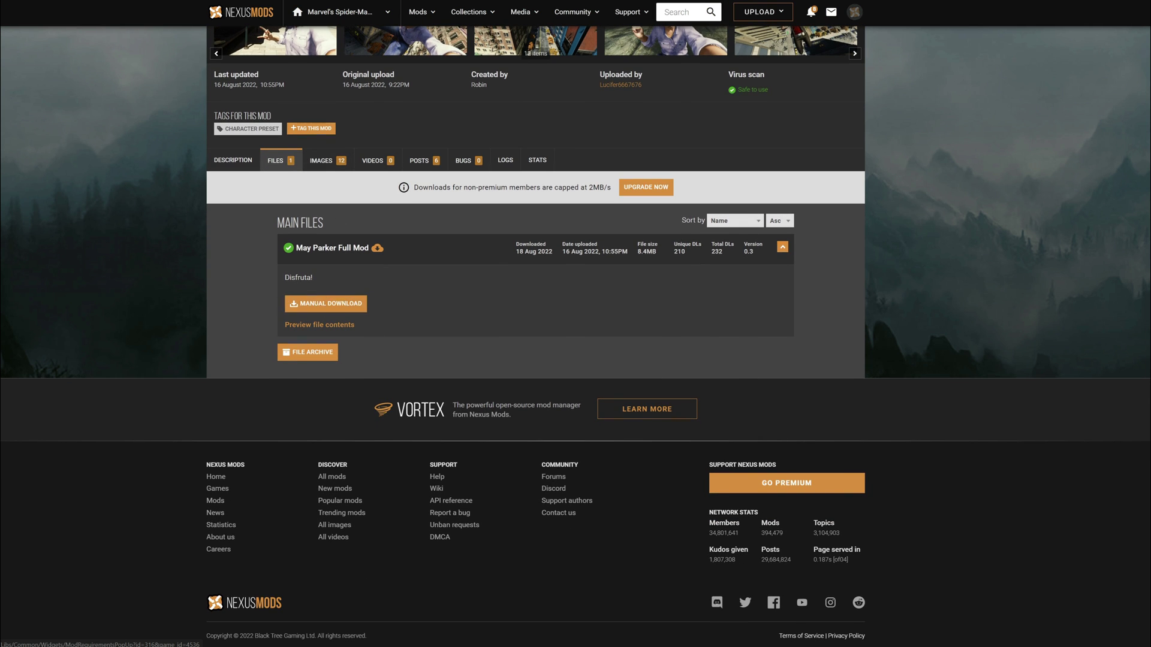
scroll(324, 300, up, 4)
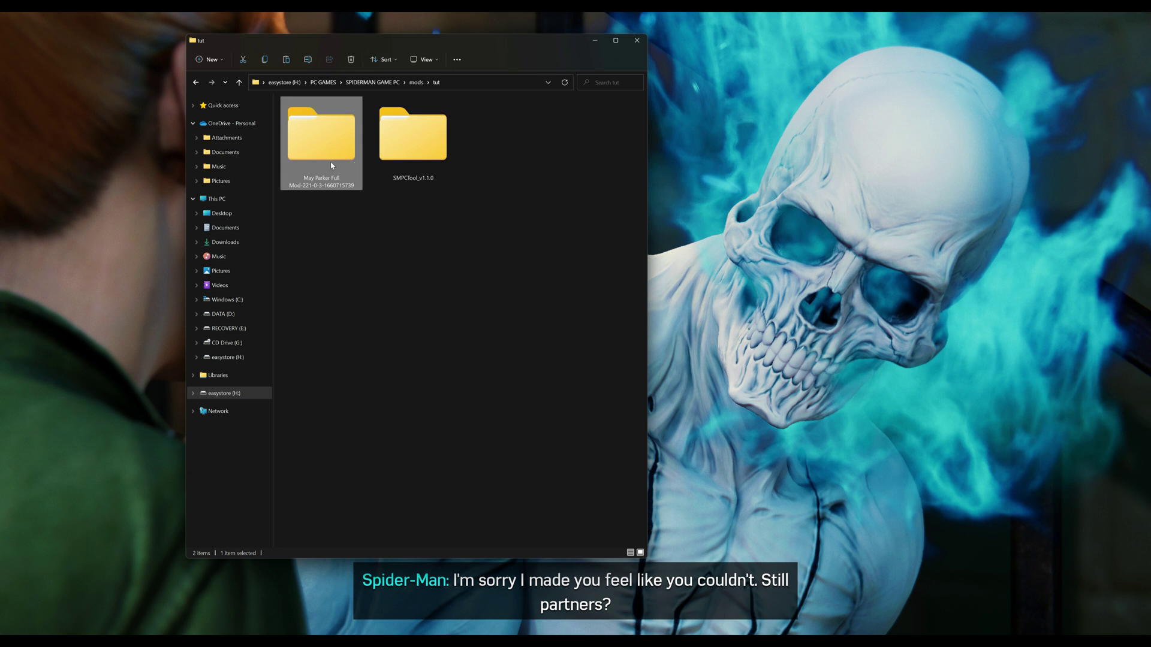
- Open the SMPCTool_v1.1.0 folder, launch SMPCTool, and place its window on the right
click(391, 153)
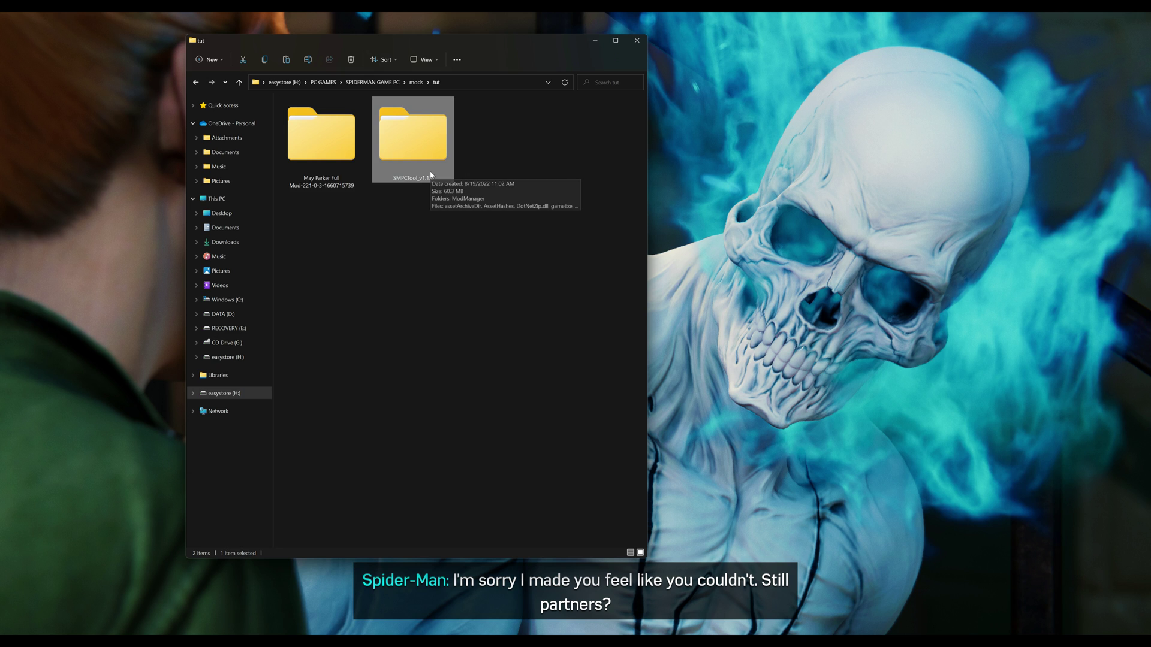
double_click(409, 139)
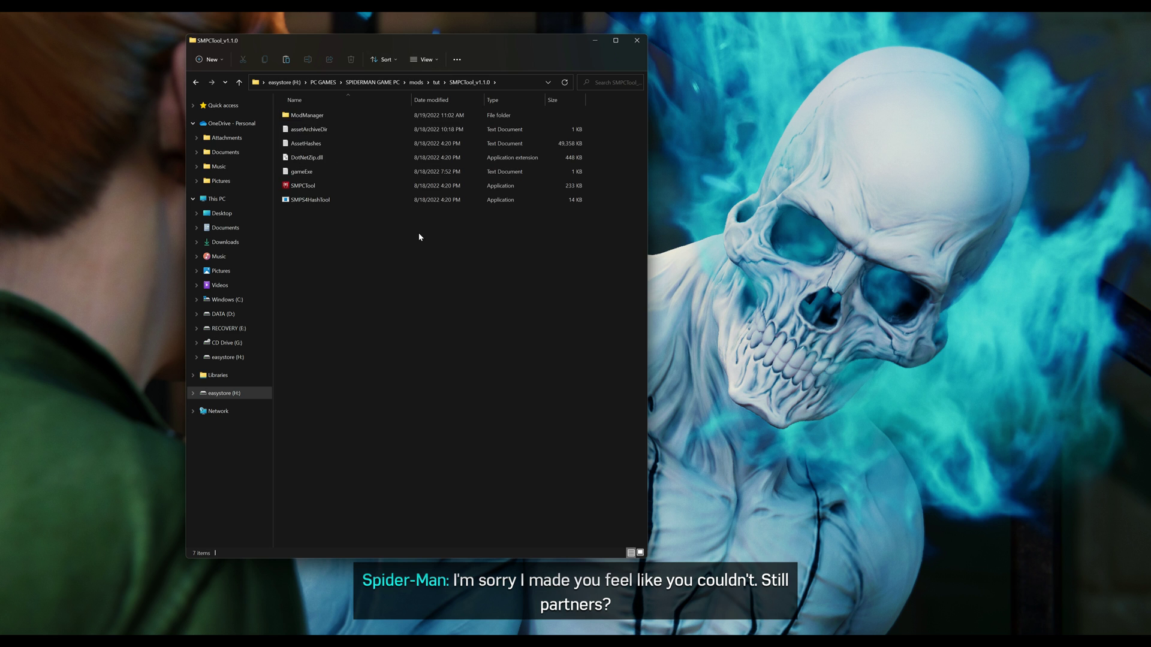
ctrl+scroll(421, 246, up, 4)
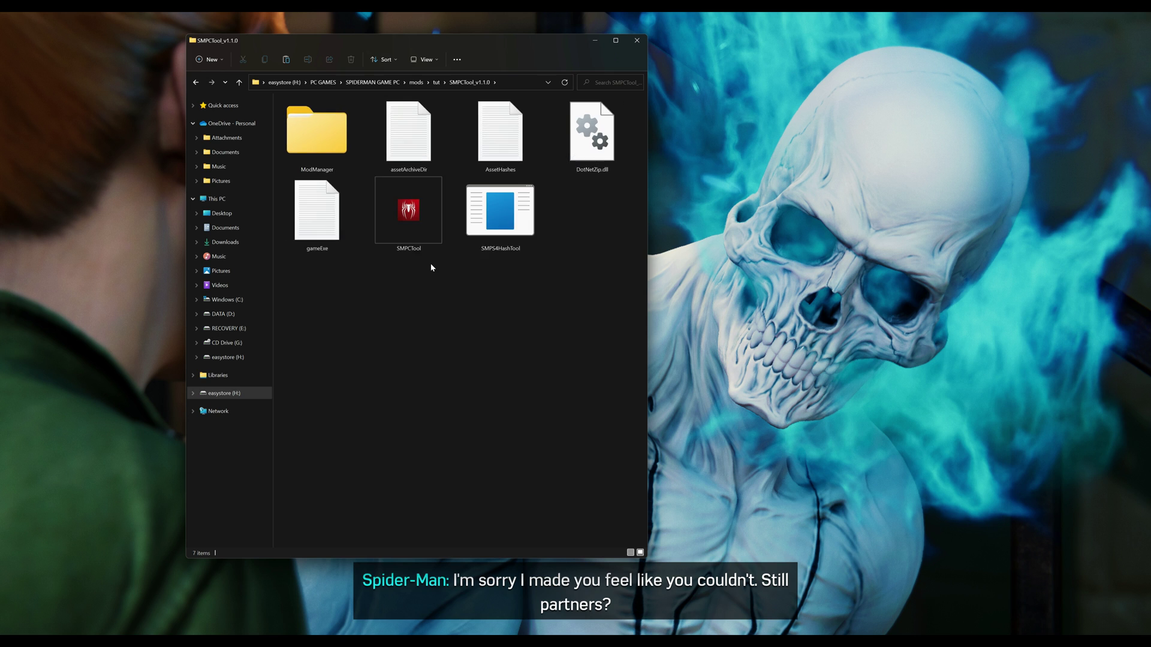
ctrl+scroll(430, 267, up, 1)
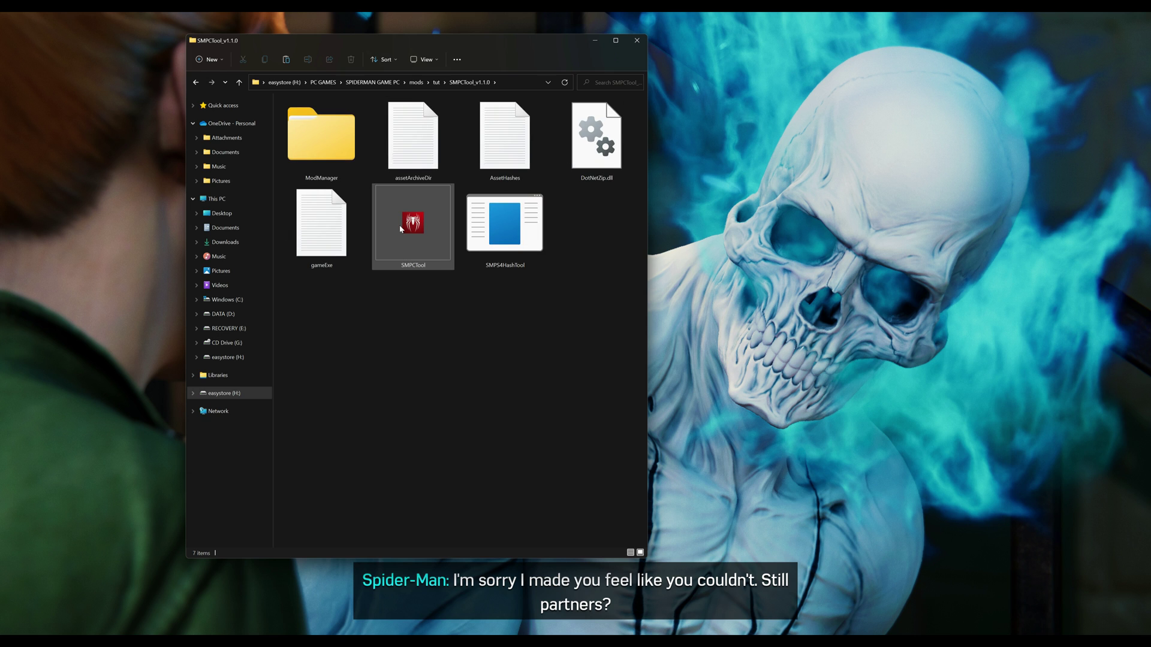
click(422, 222)
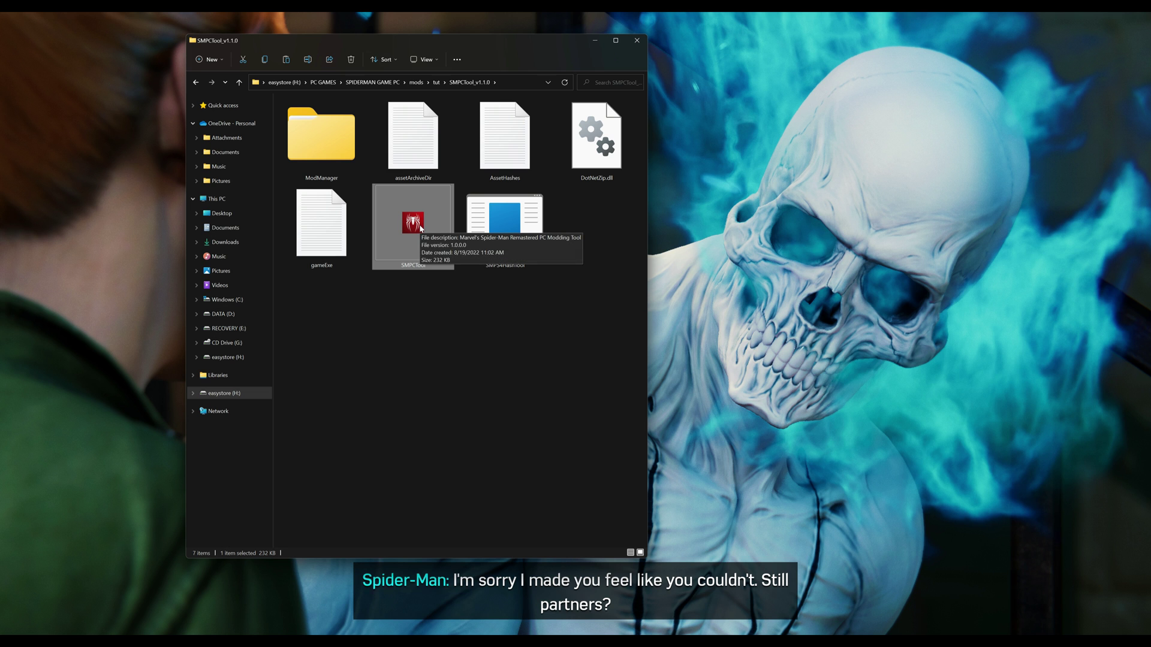
double_click(419, 229)
drag(514, 201, 789, 49)
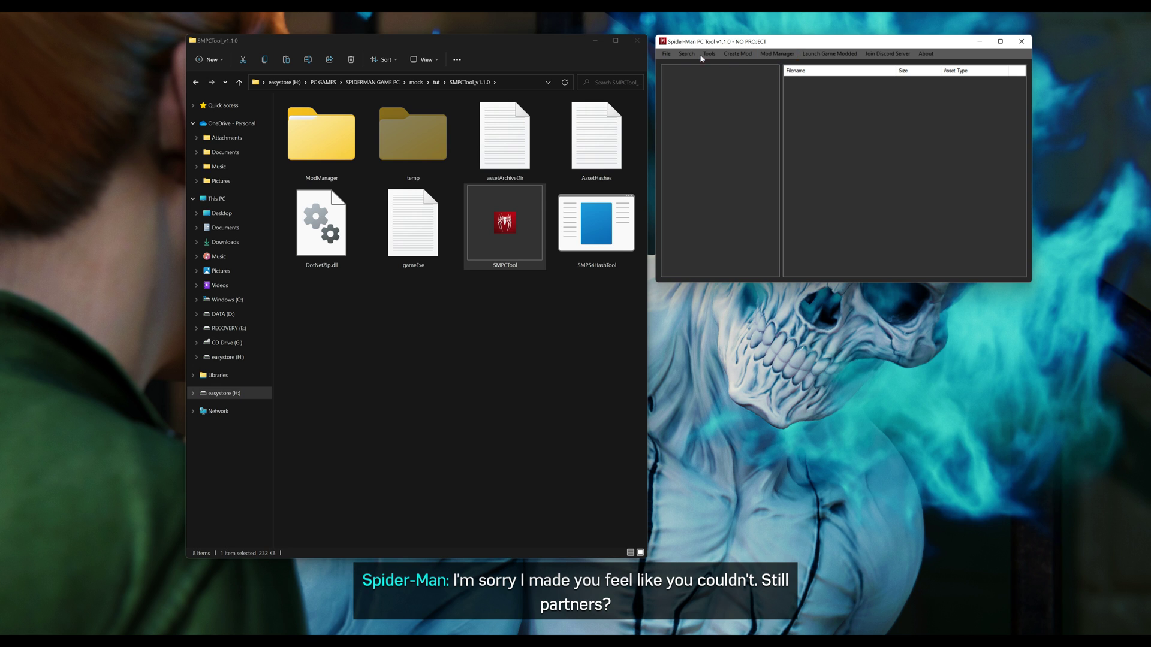
- Set the game's asset_archive folder as the tool's asset archive folder
click(667, 56)
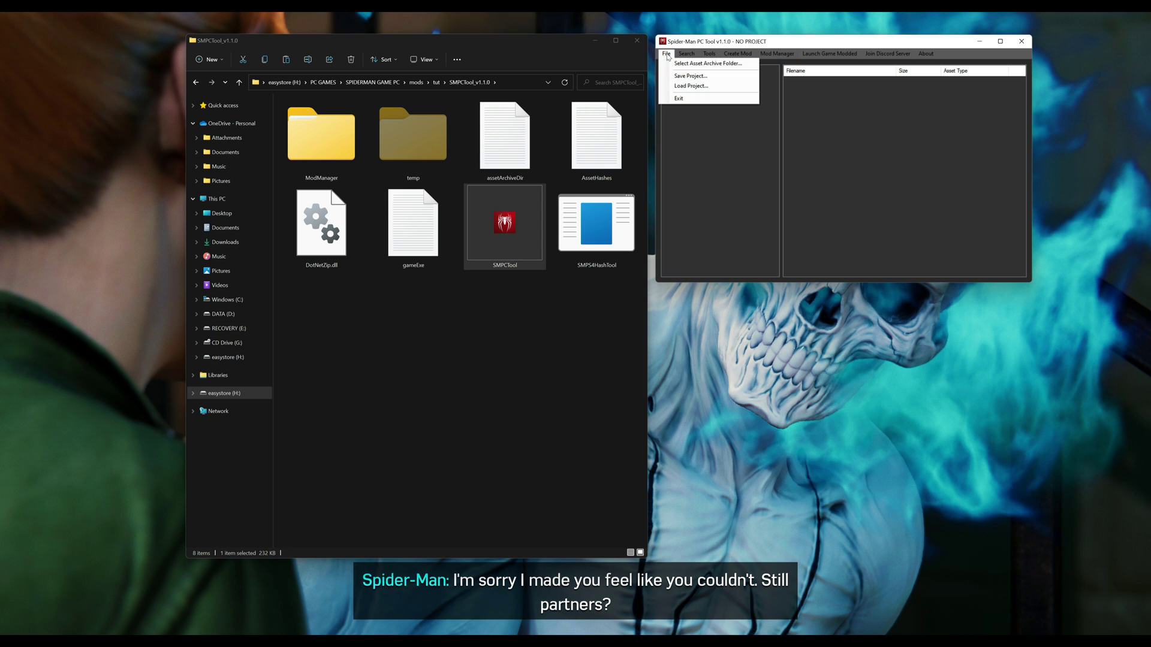
click(689, 64)
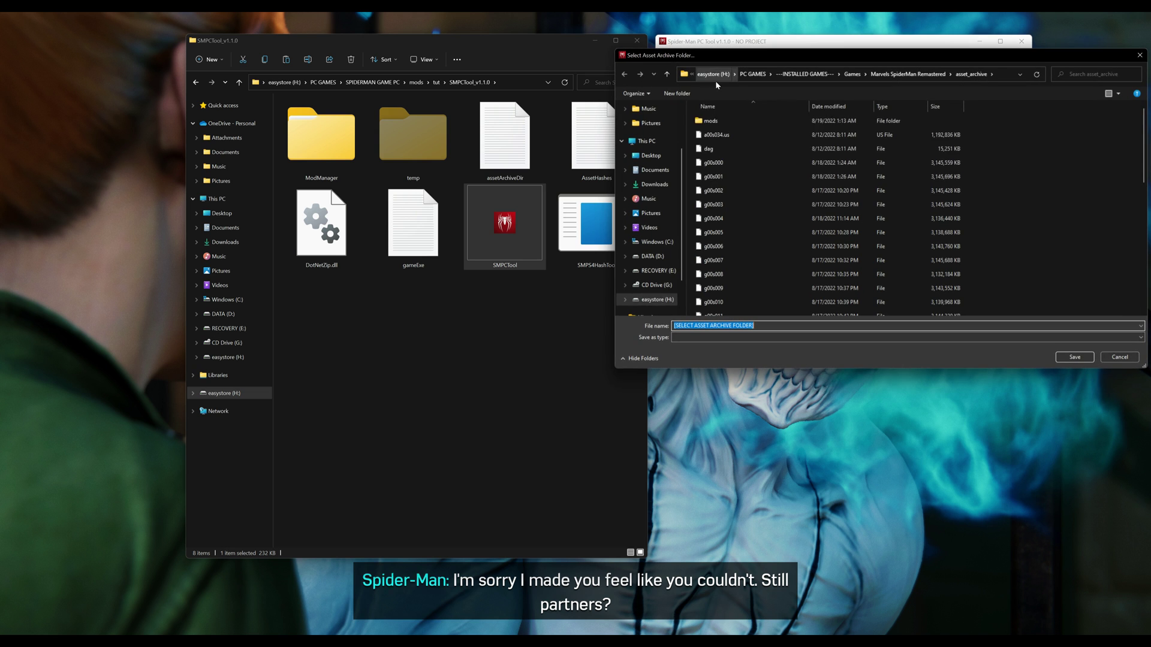
click(1090, 358)
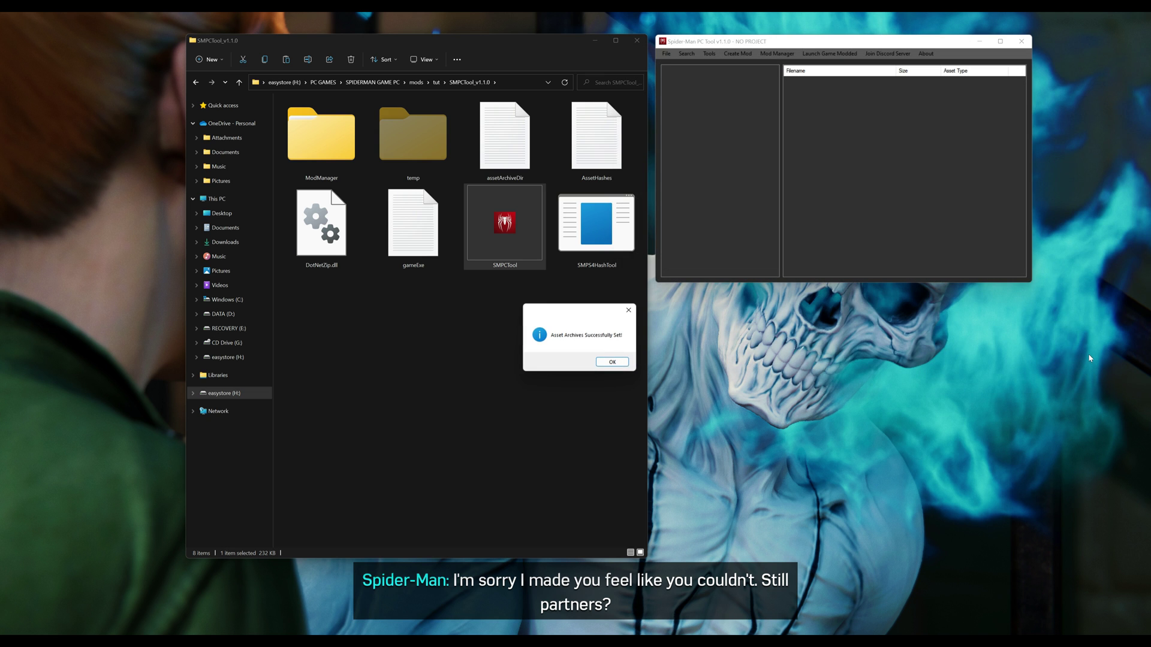
click(612, 362)
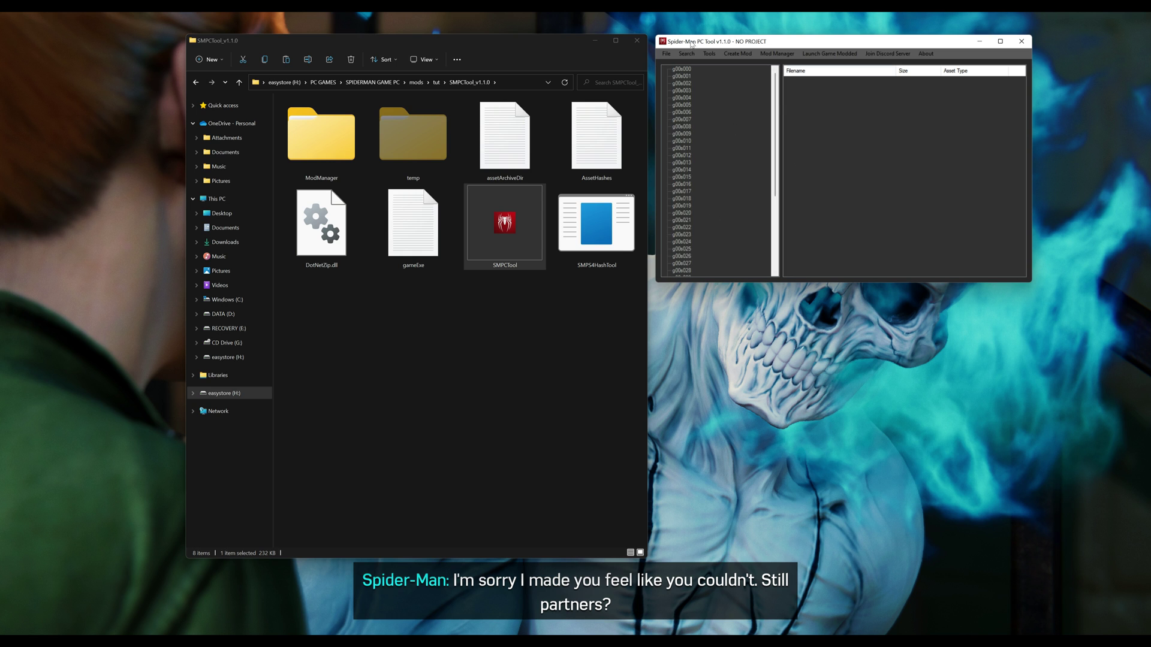
- Open the Mod Manager beside the file window and view the mk2 red mod's details
click(788, 54)
drag(603, 222, 844, 76)
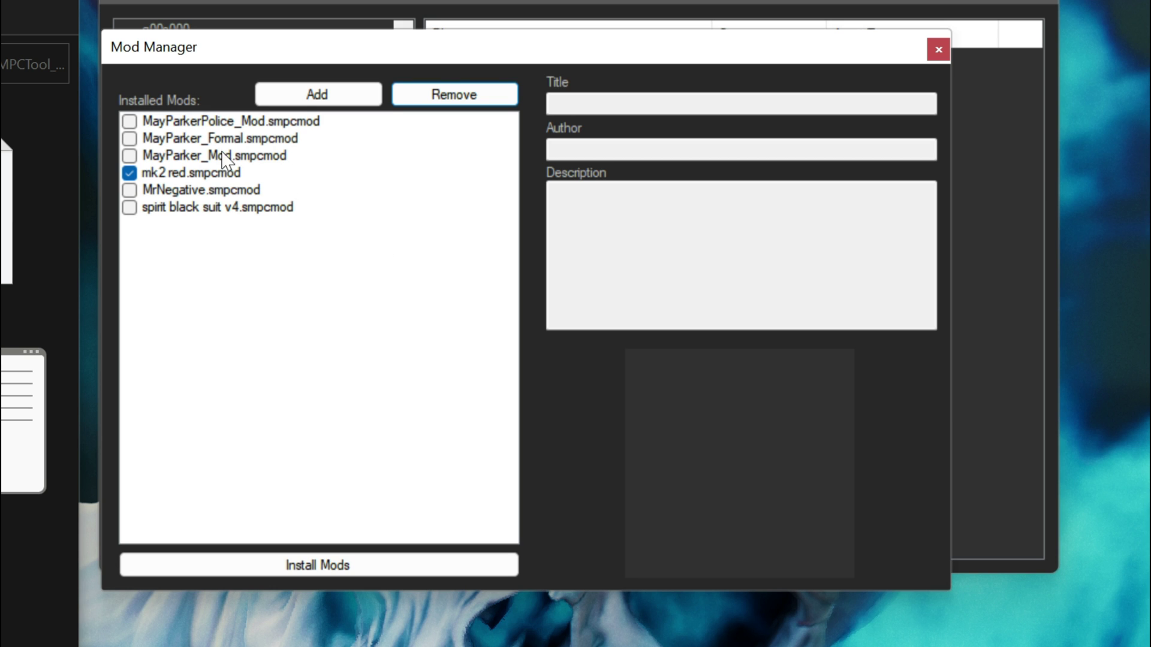
click(129, 173)
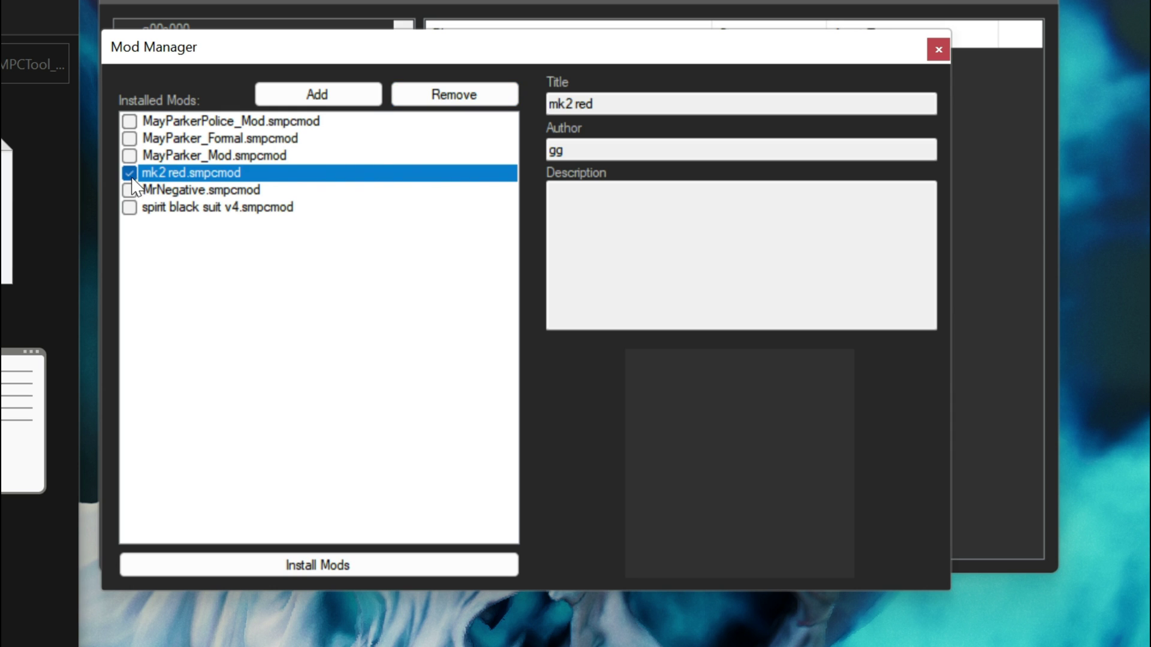
- Uncheck mk2 red.smpcmod so all six mods are unticked
click(129, 173)
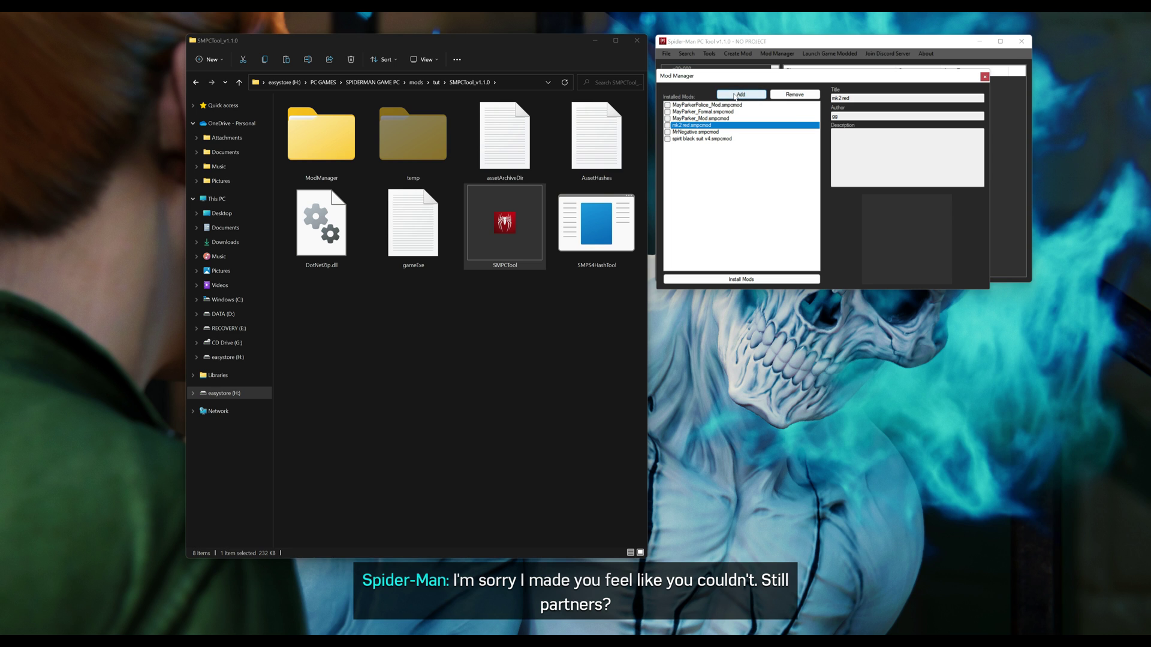
click(472, 348)
- Open the May Parker Full Mod folder from tut and copy its full folder path
click(197, 83)
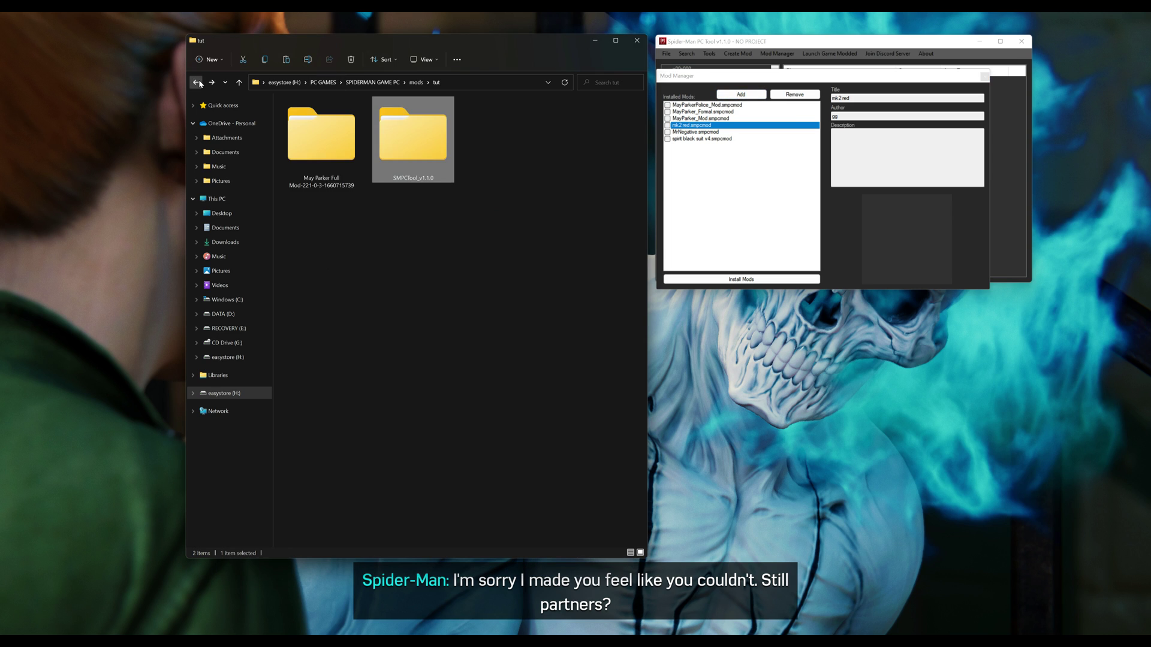
click(320, 155)
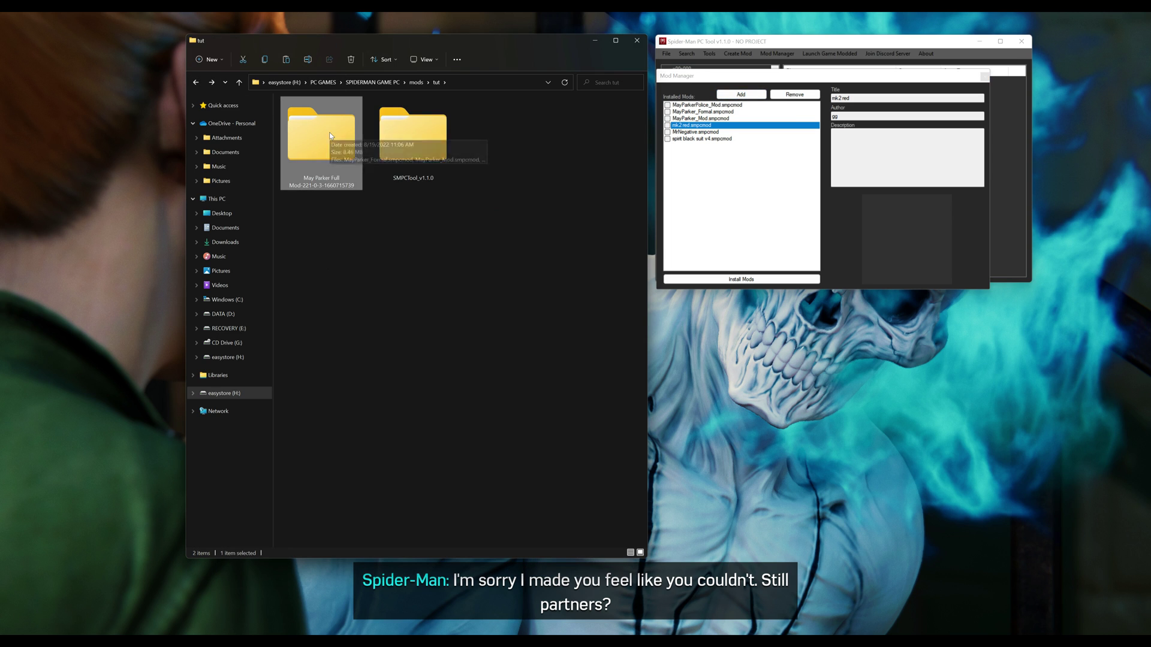
double_click(337, 130)
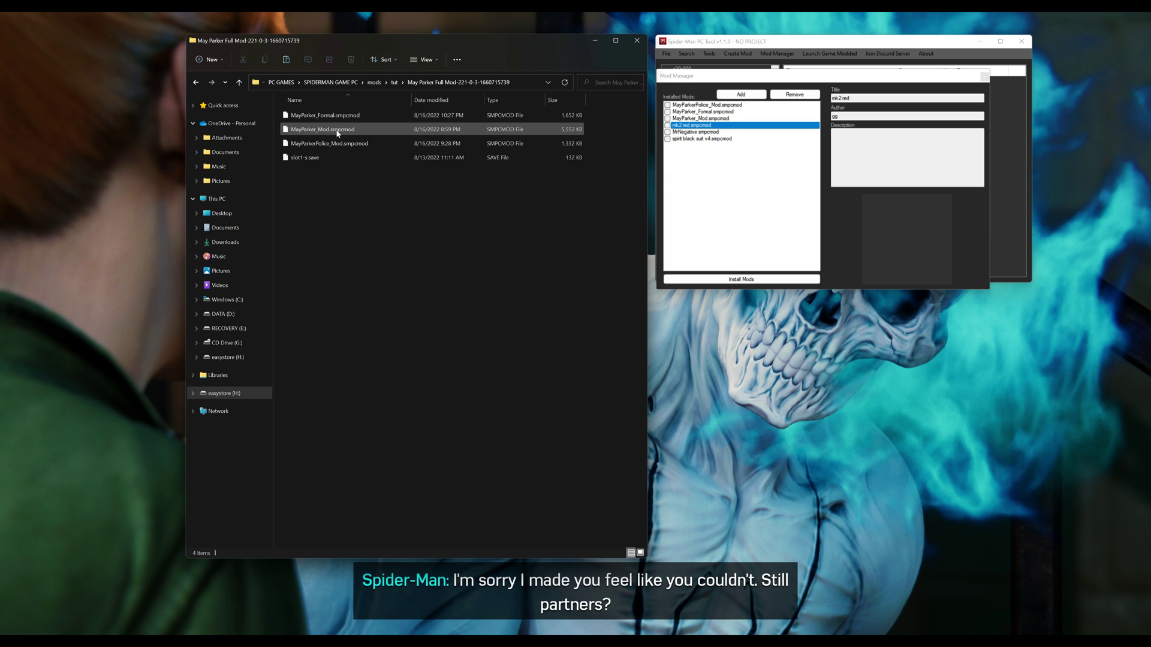
drag(437, 43, 361, 38)
click(442, 74)
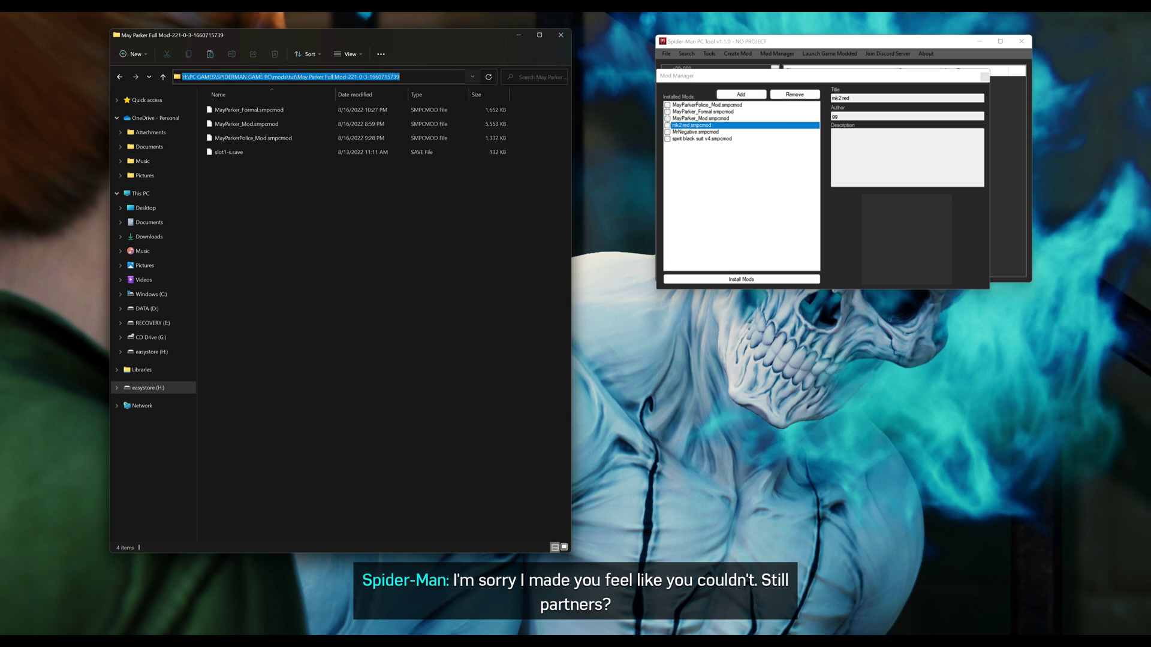
right_click(460, 75)
click(464, 104)
right_click(446, 75)
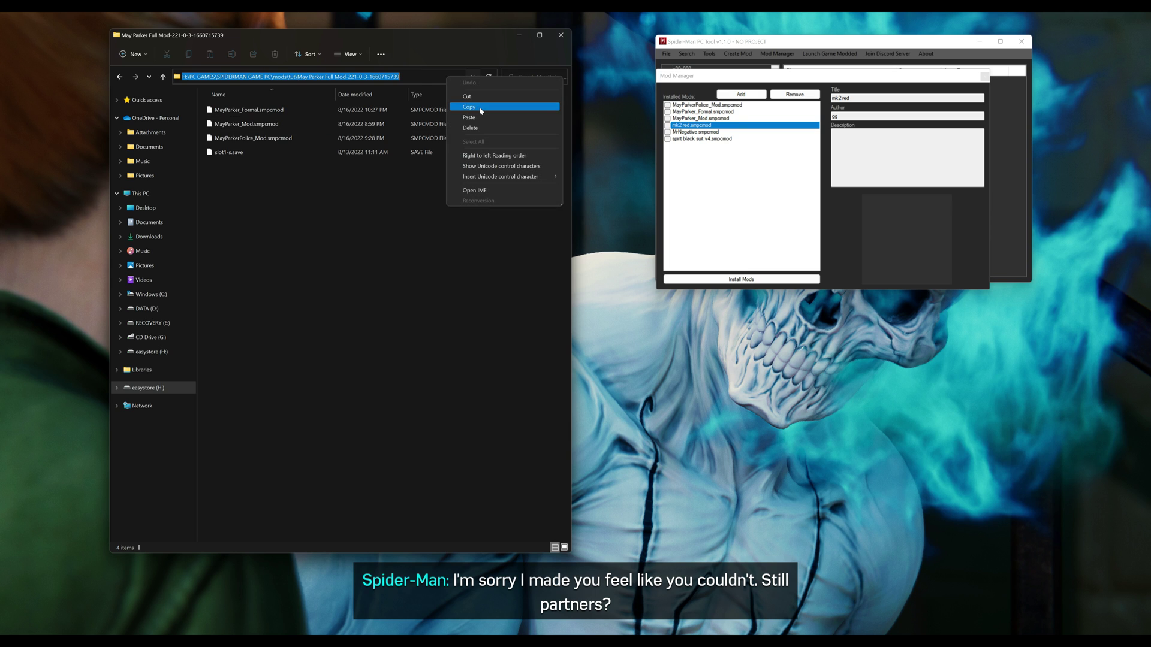
click(479, 108)
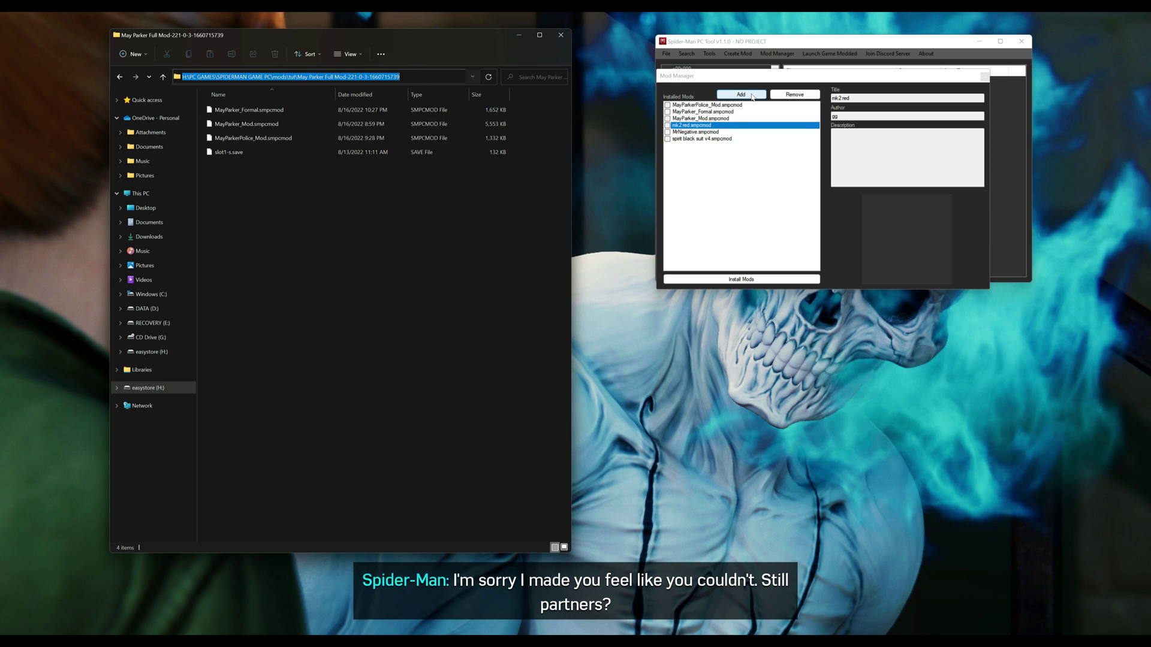
click(752, 96)
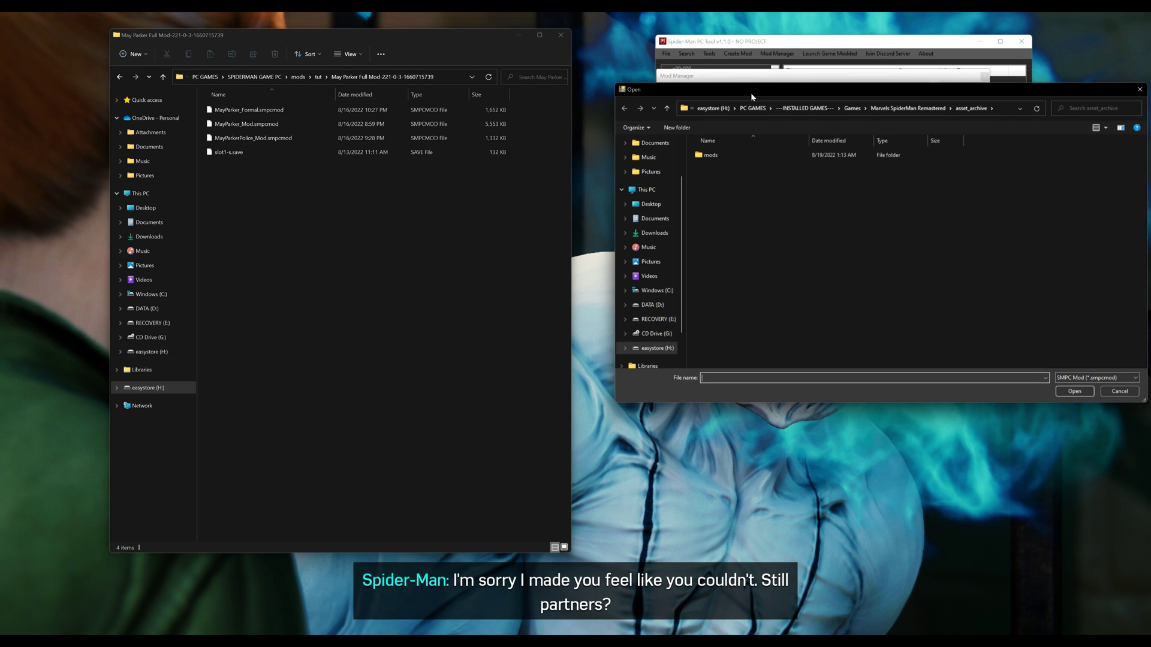
- Point the Open dialog at the pasted May Parker Full Mod folder path
click(1008, 116)
right_click(980, 110)
click(1007, 150)
click(1032, 112)
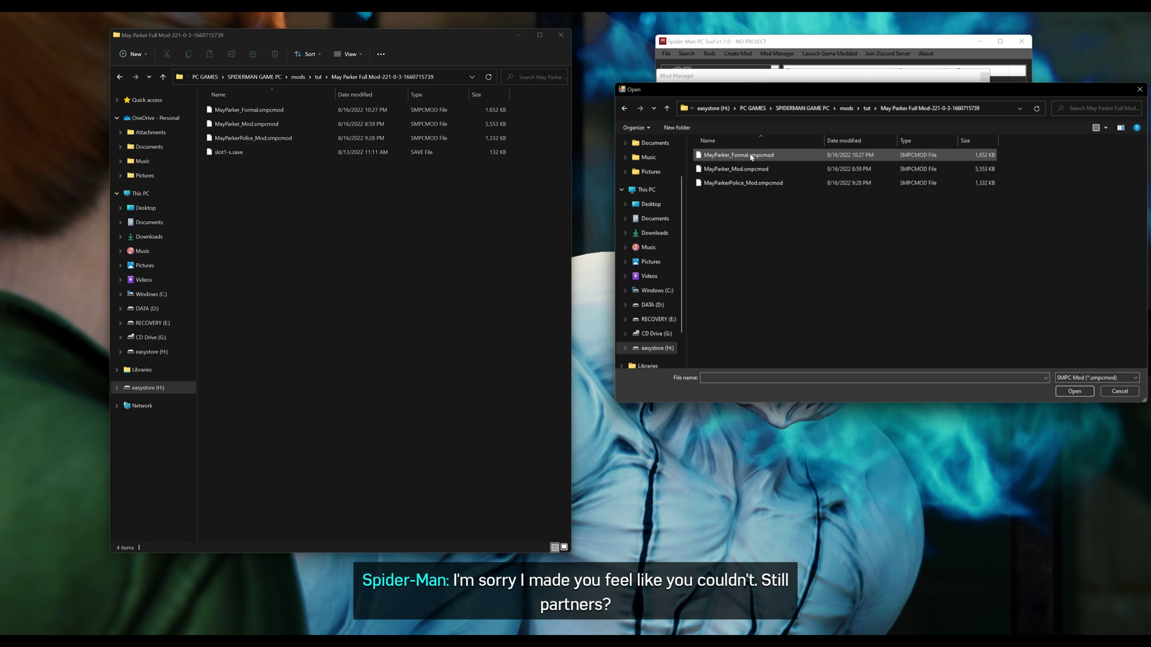
- Add the MayParker .smpcmod files and view the MayParker_Formal and MayParker_Mod details
drag(830, 94, 596, 137)
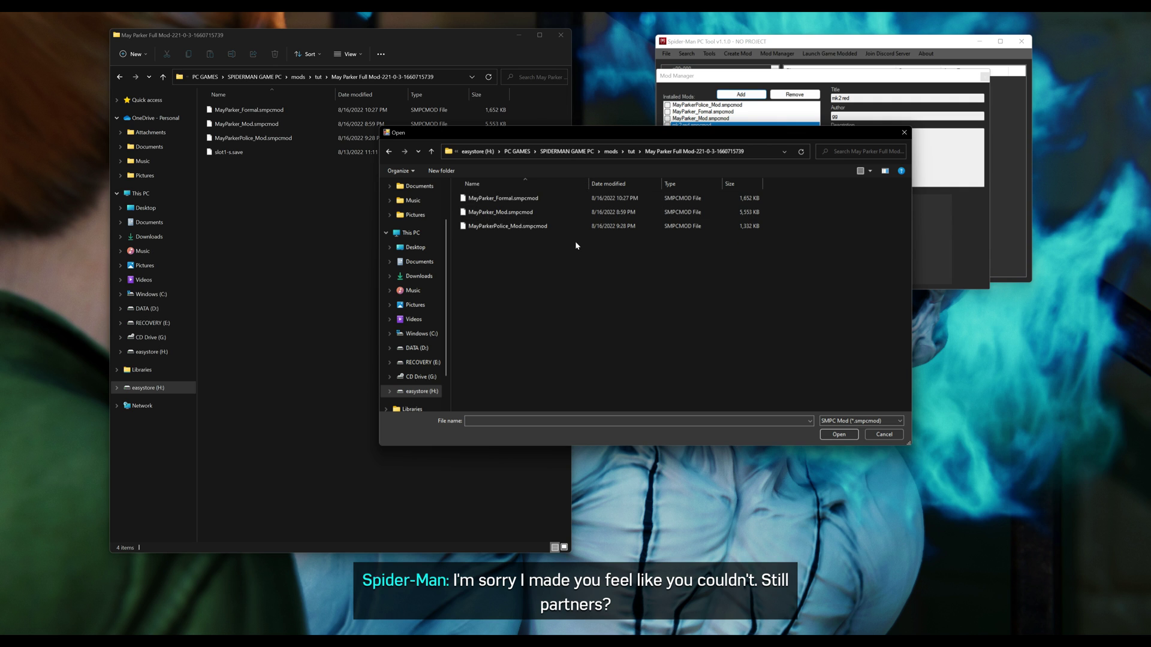
click(563, 201)
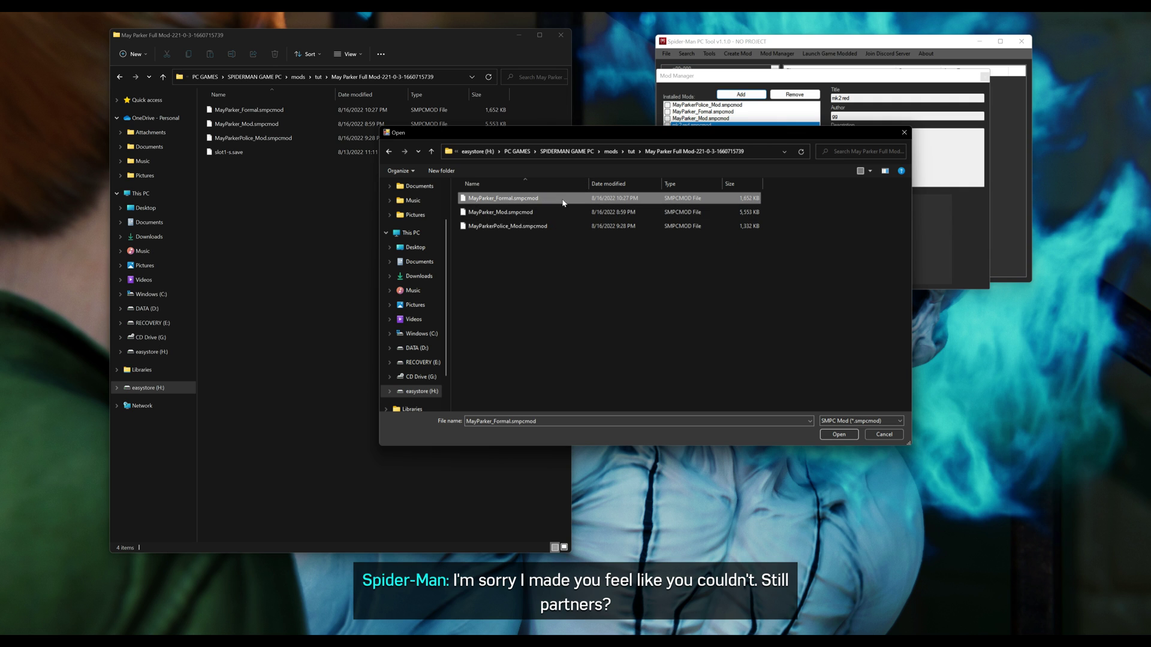
click(839, 435)
click(903, 133)
click(698, 112)
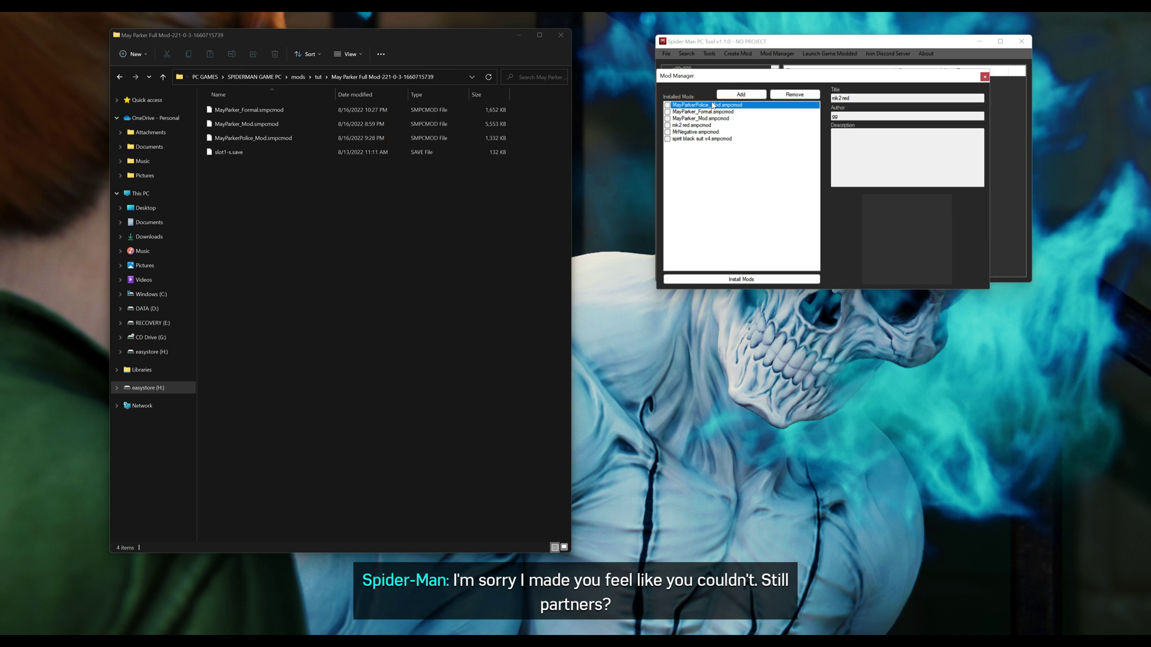
click(679, 119)
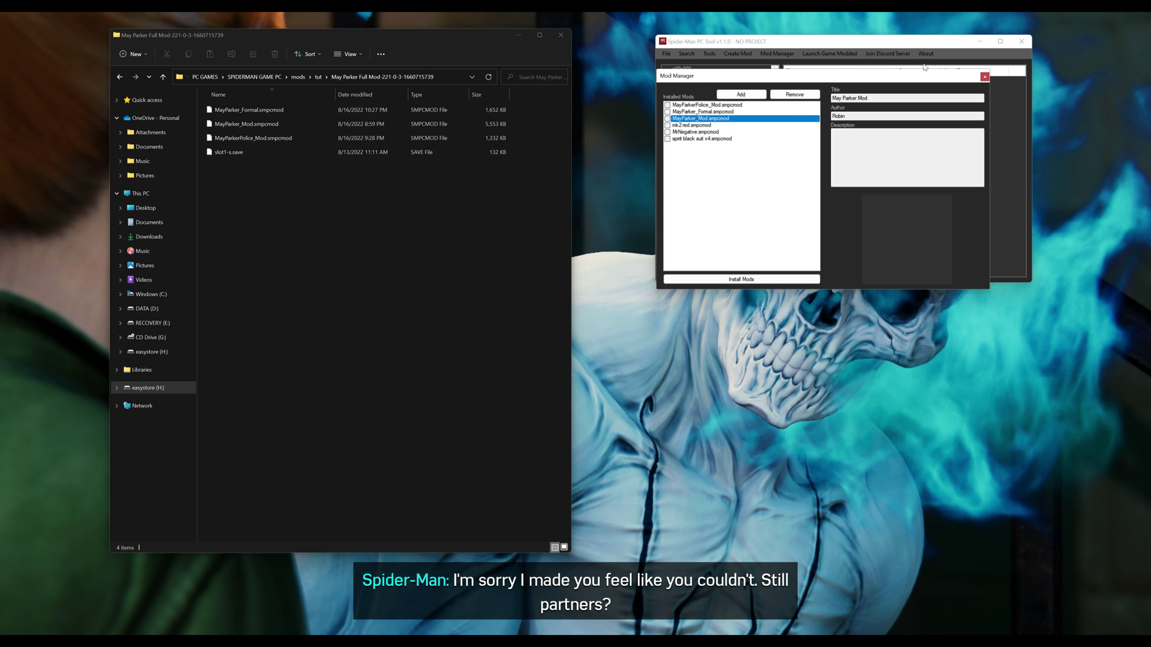
- Select the three May Parker mod files in File Explorer
drag(535, 110, 237, 107)
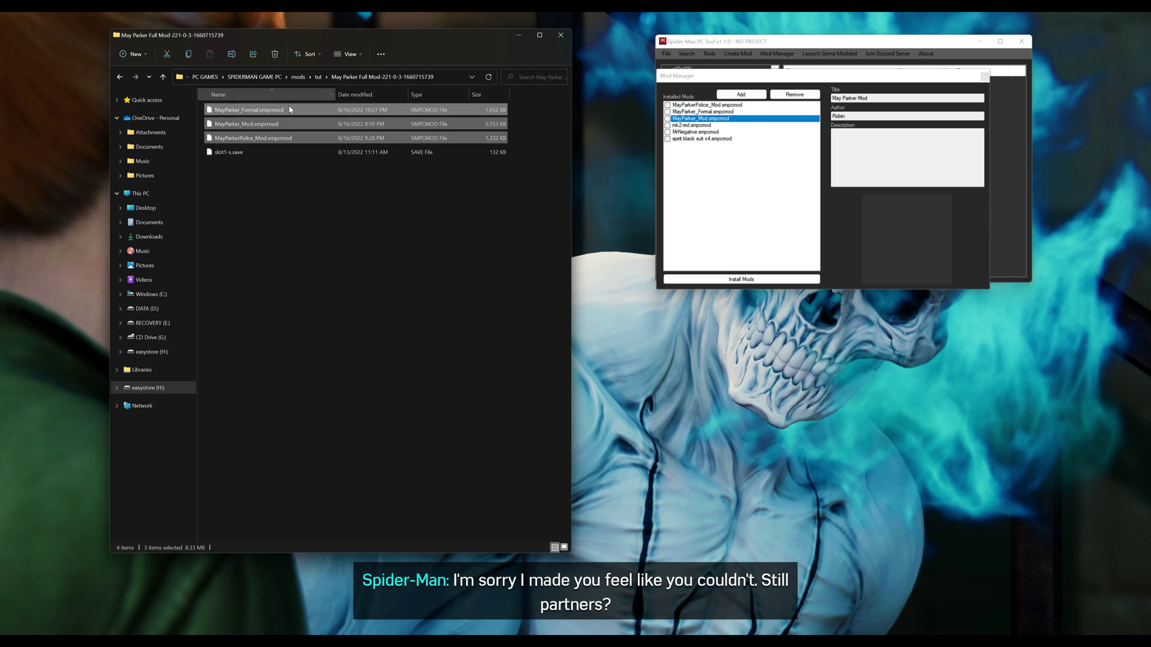
right_click(239, 110)
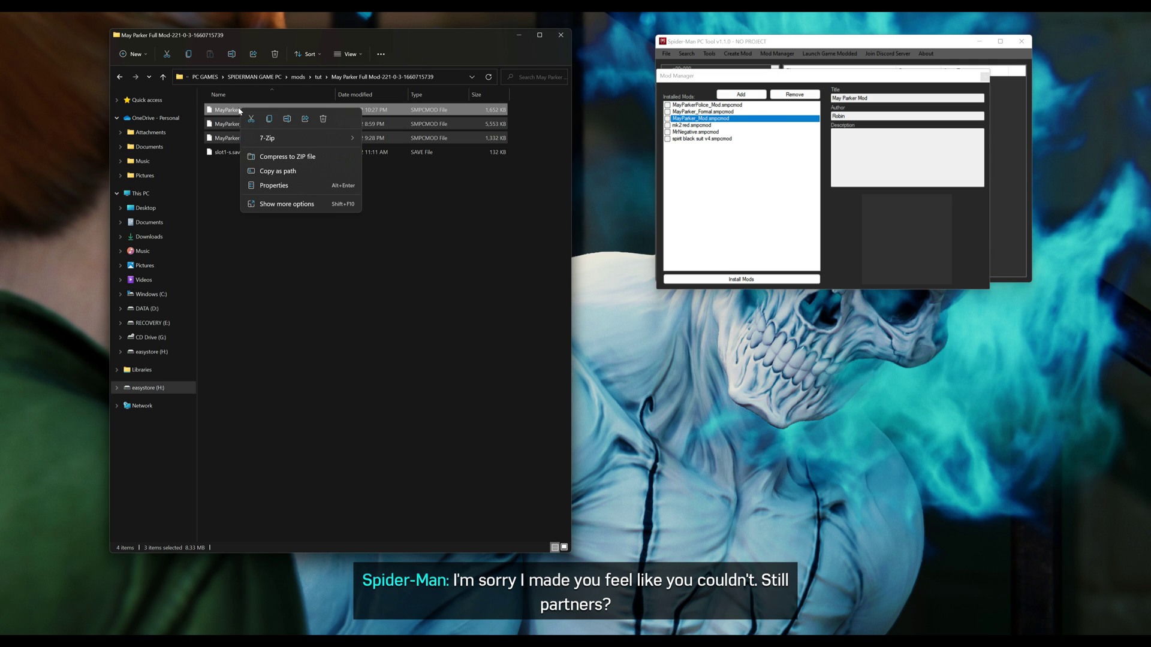
- Copy the three May Parker mod files and open SMPCTool_v1.1.0 > ModManager > SMPCMods
click(269, 119)
click(120, 76)
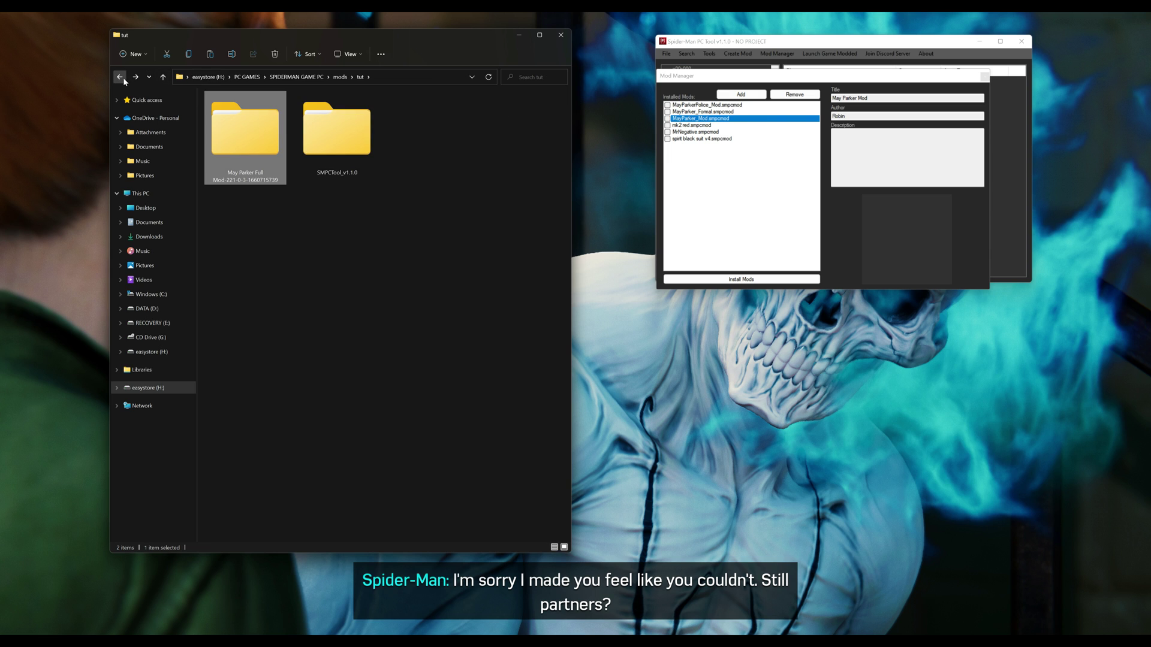
click(361, 147)
double_click(342, 137)
click(251, 131)
double_click(240, 124)
click(245, 111)
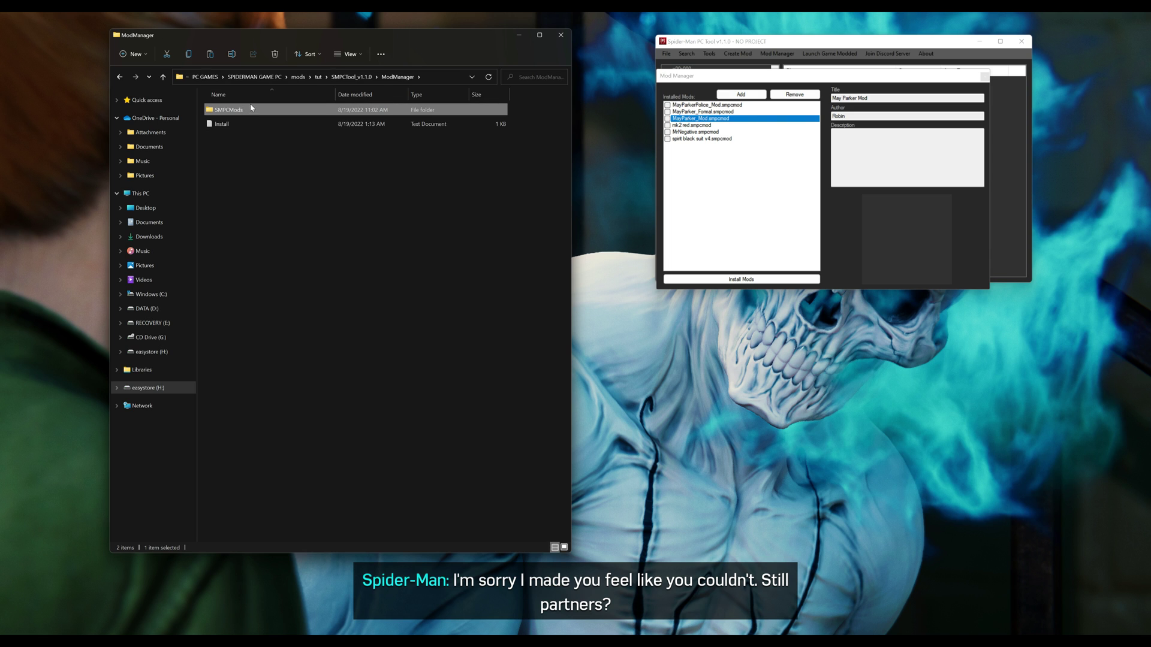
double_click(249, 110)
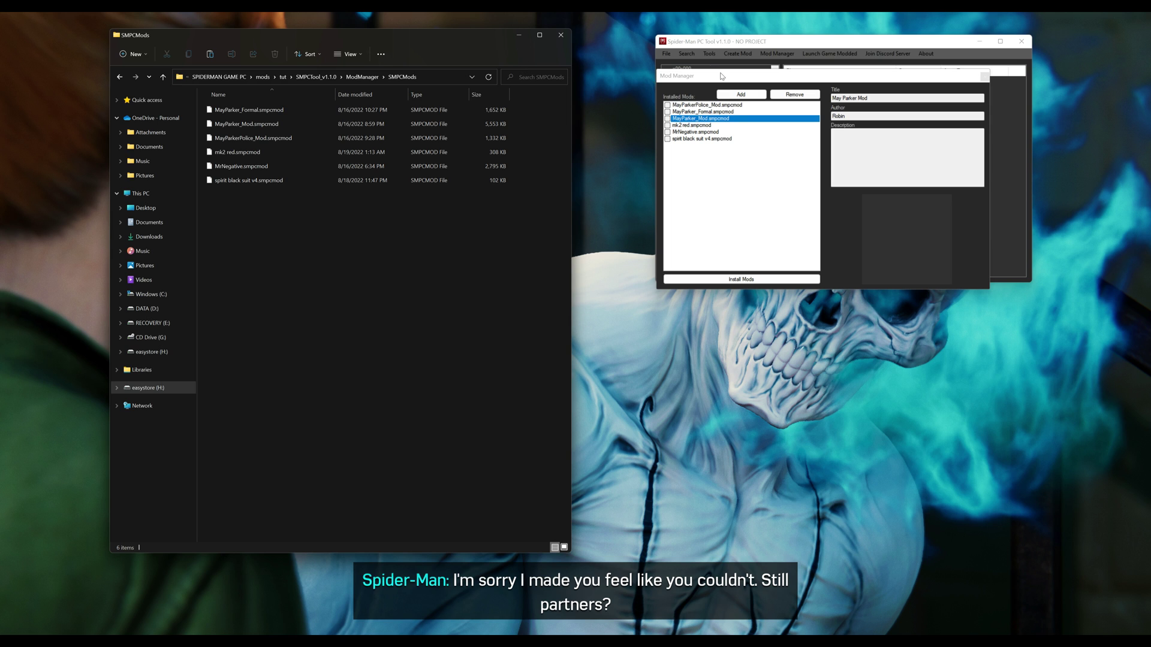
- Enable MayParkerPolice_Mod and install the checked mods, confirming the success message
click(668, 107)
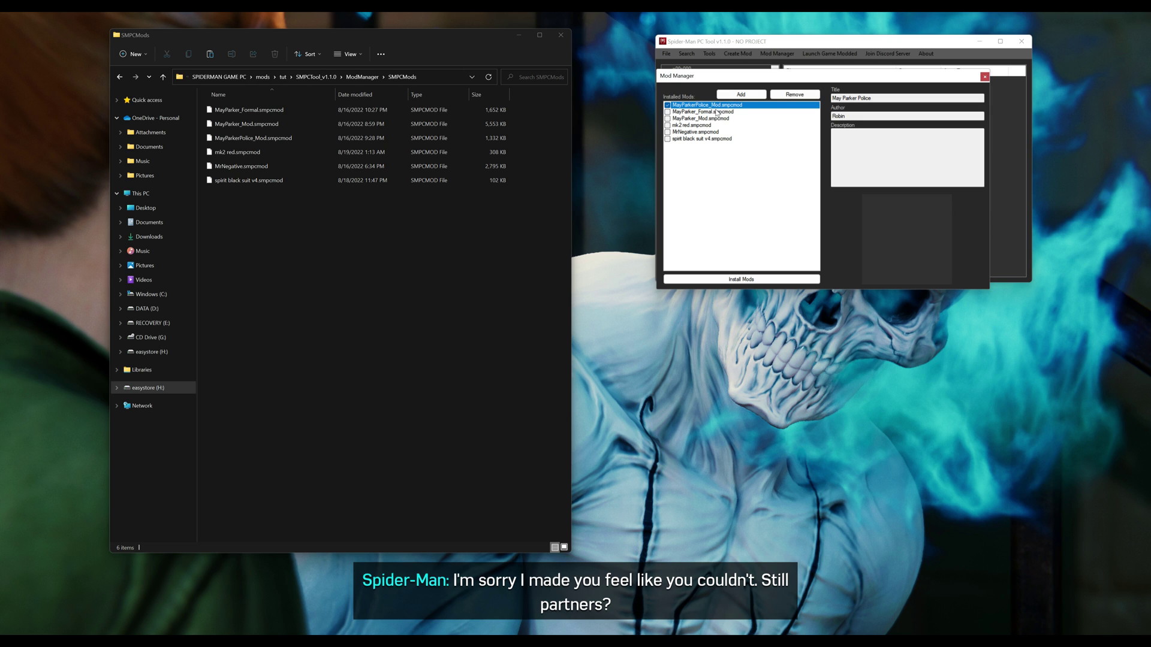
click(667, 106)
click(731, 279)
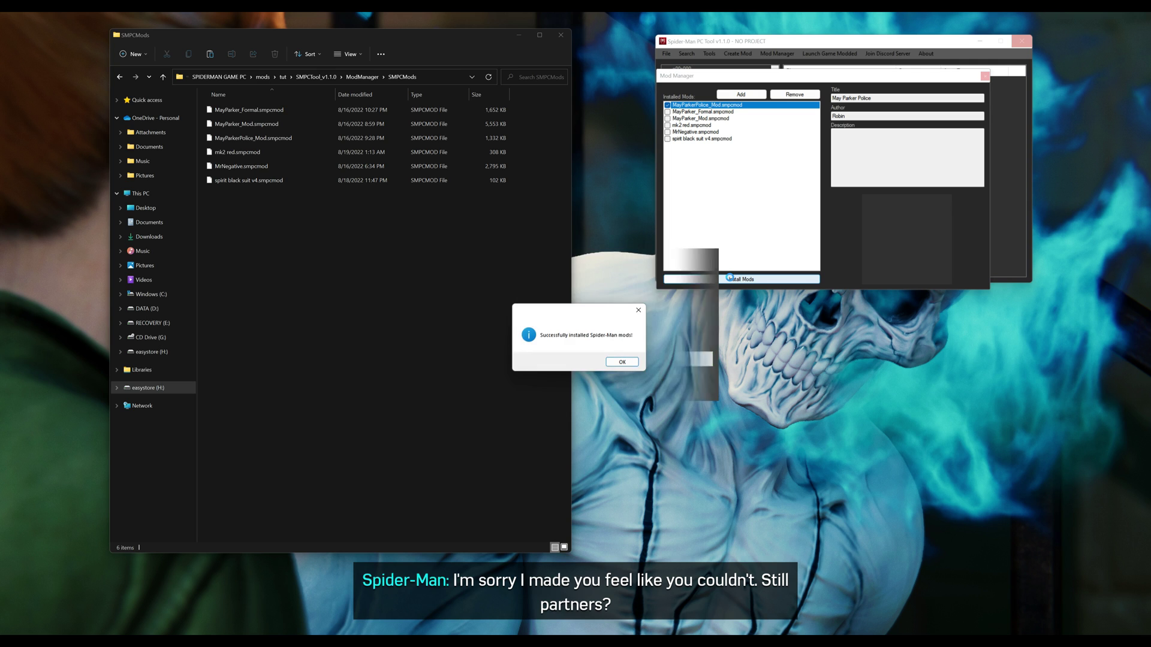
click(622, 362)
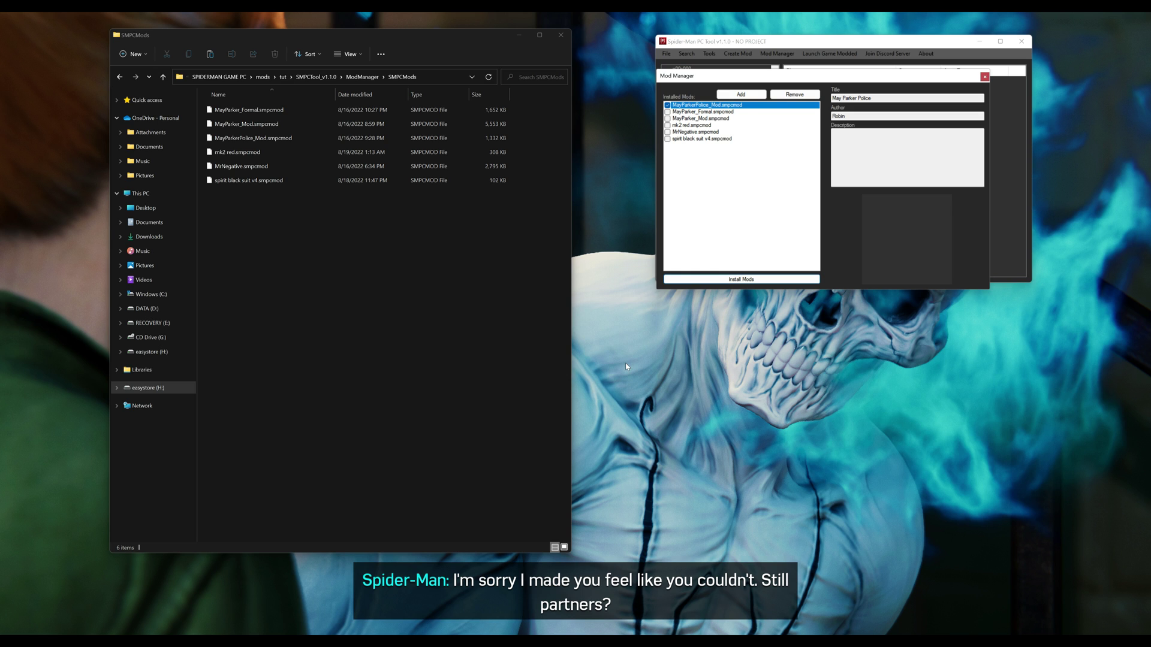
- Close the Mod Manager and select slot1-s.save inside the May Parker Full Mod folder
drag(810, 82, 664, 158)
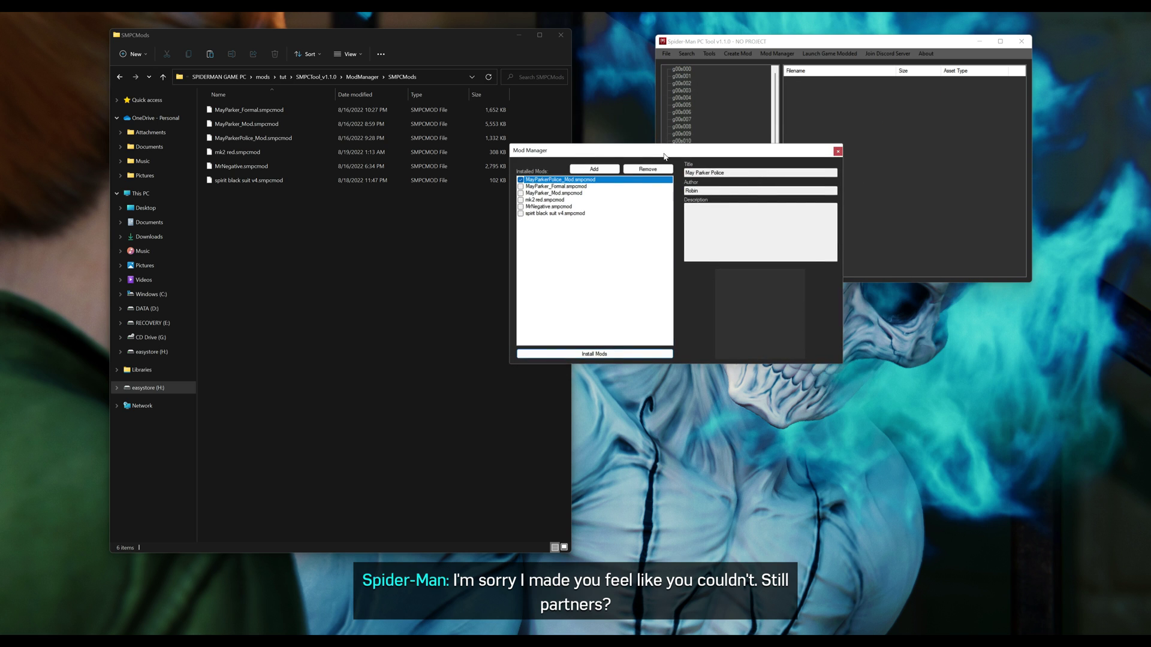
click(838, 151)
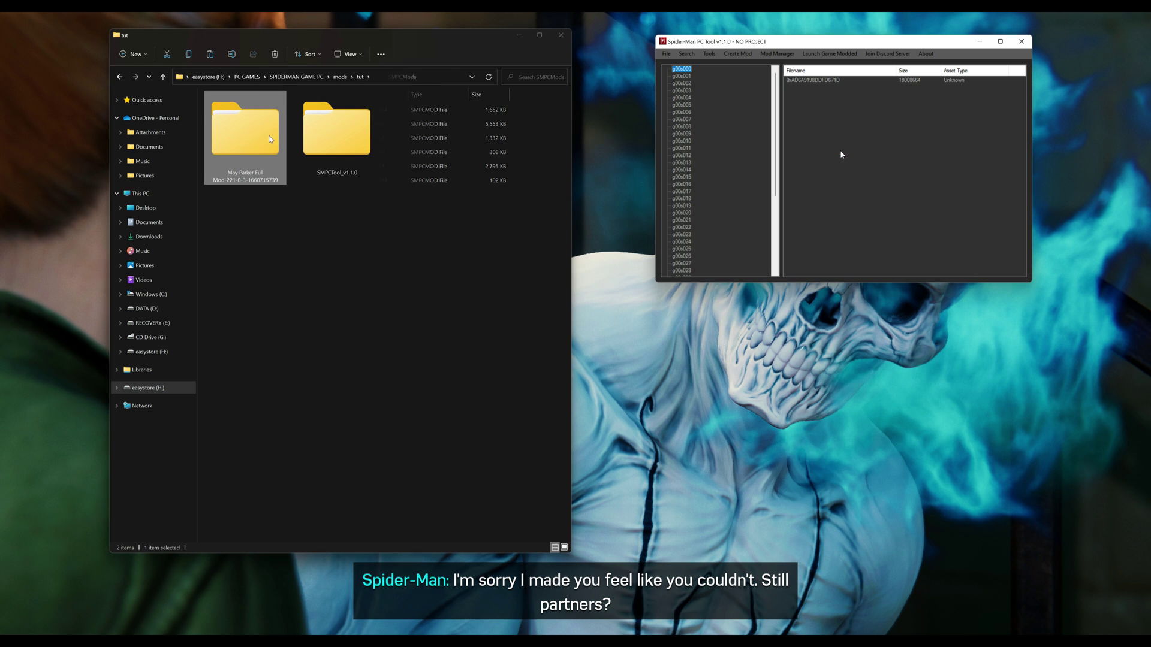
double_click(236, 134)
click(243, 152)
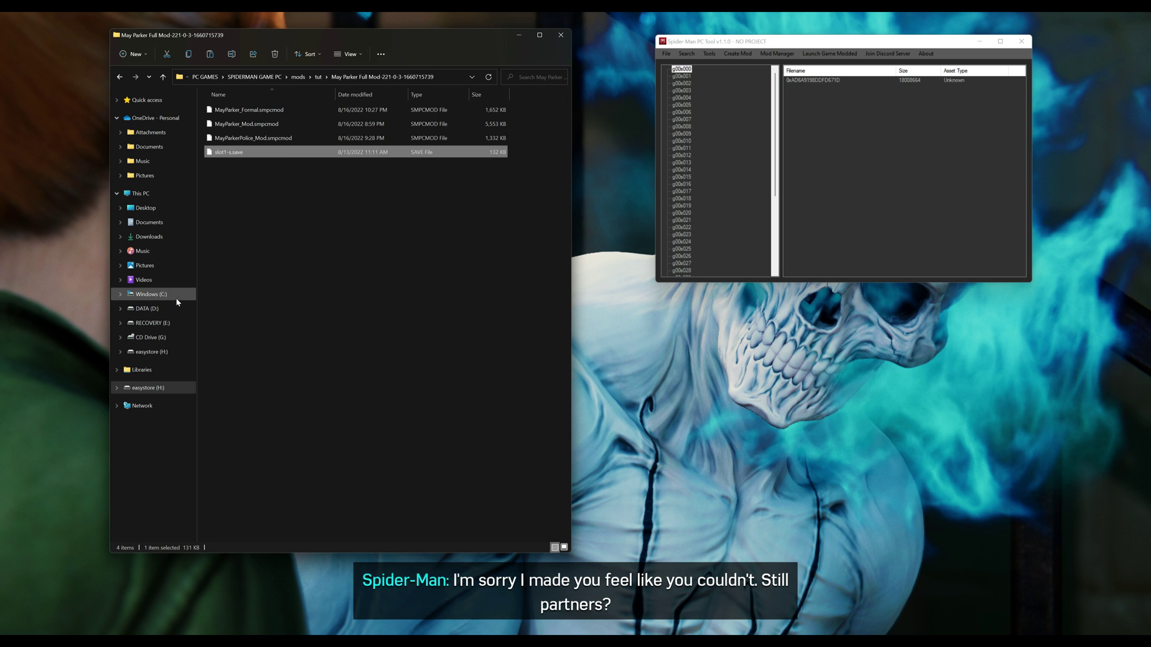
- Browse C: › Users › your user › Documents › Marvel's Spider-Man Remastered into the numbered save folder
click(153, 294)
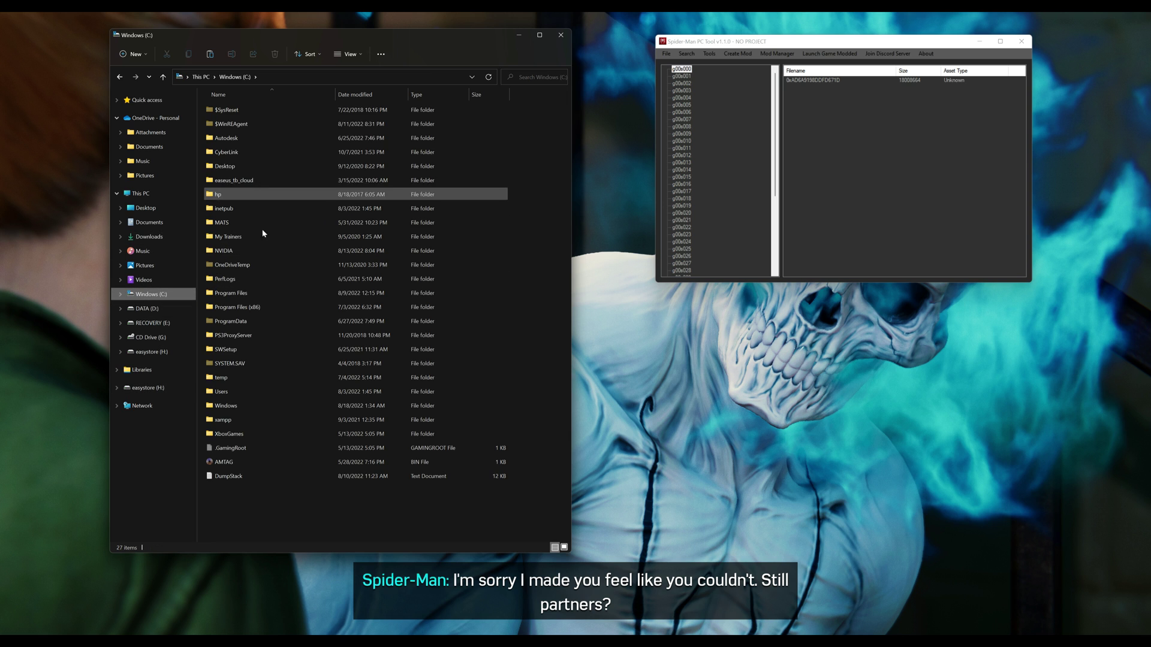
double_click(234, 392)
double_click(246, 166)
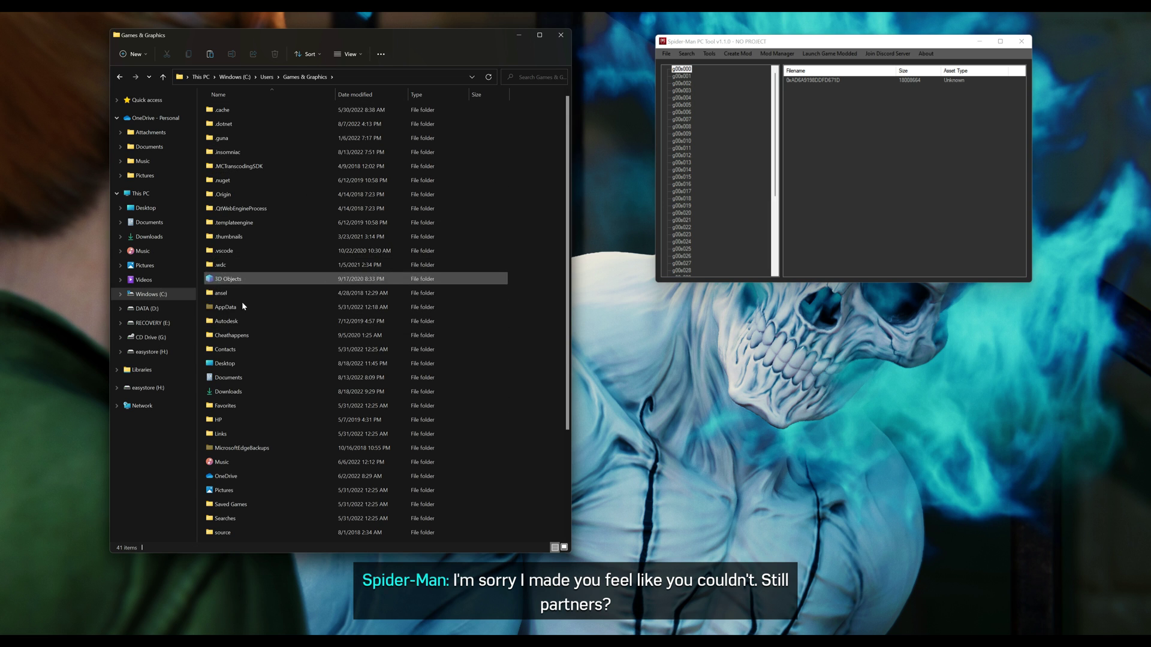
double_click(248, 382)
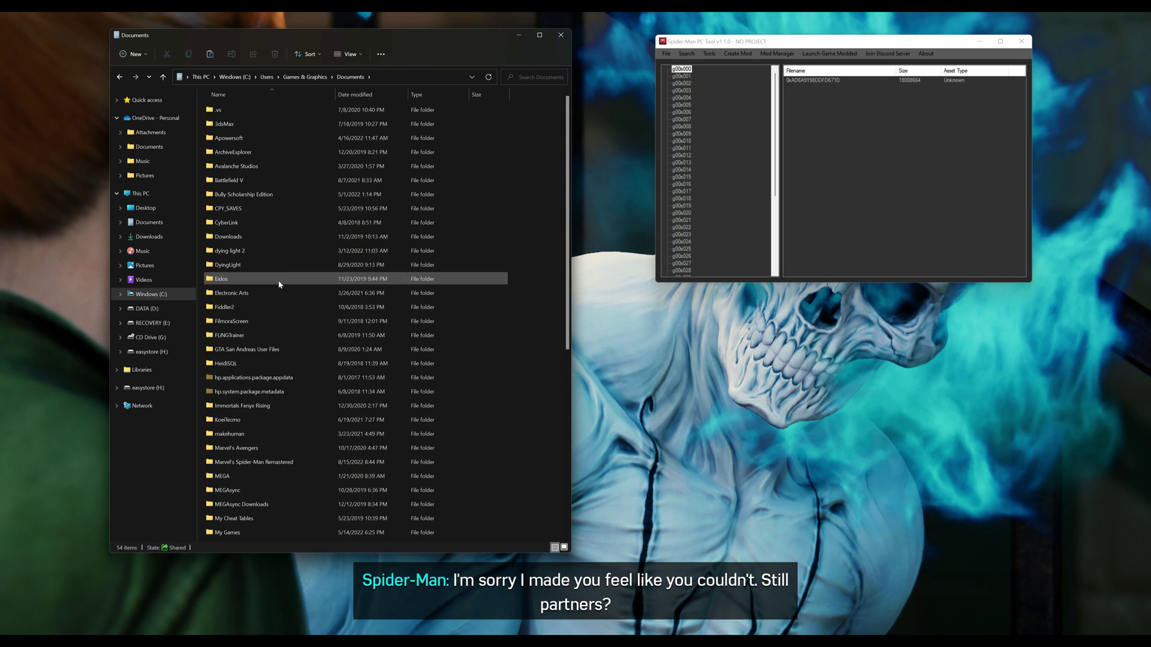
double_click(281, 463)
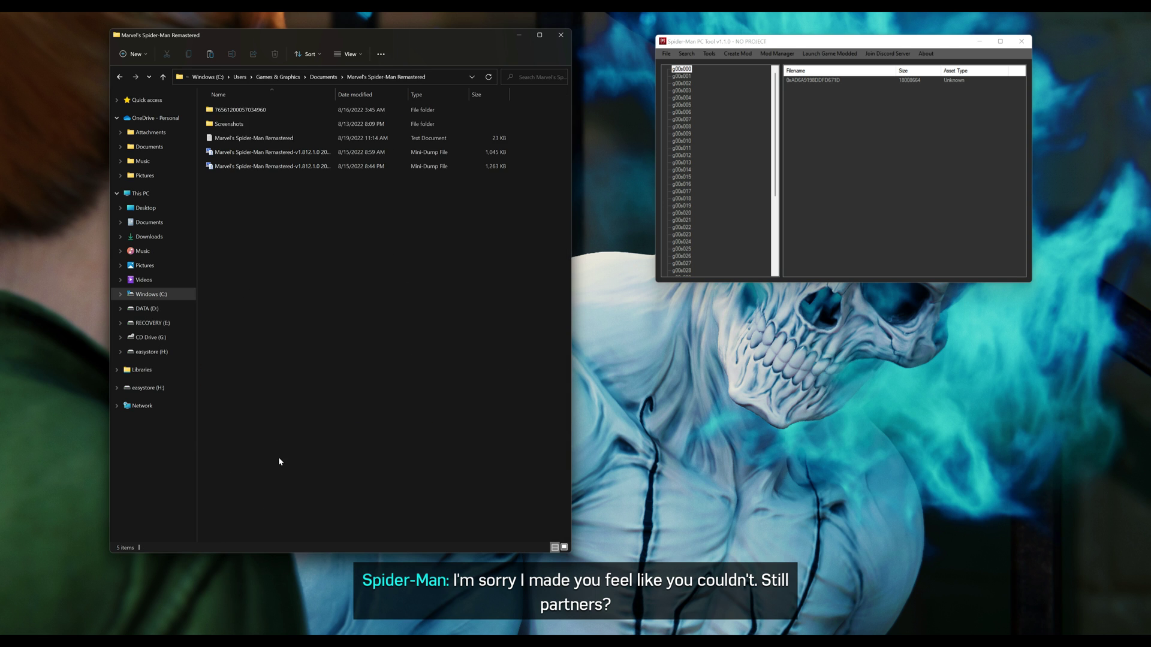
click(233, 113)
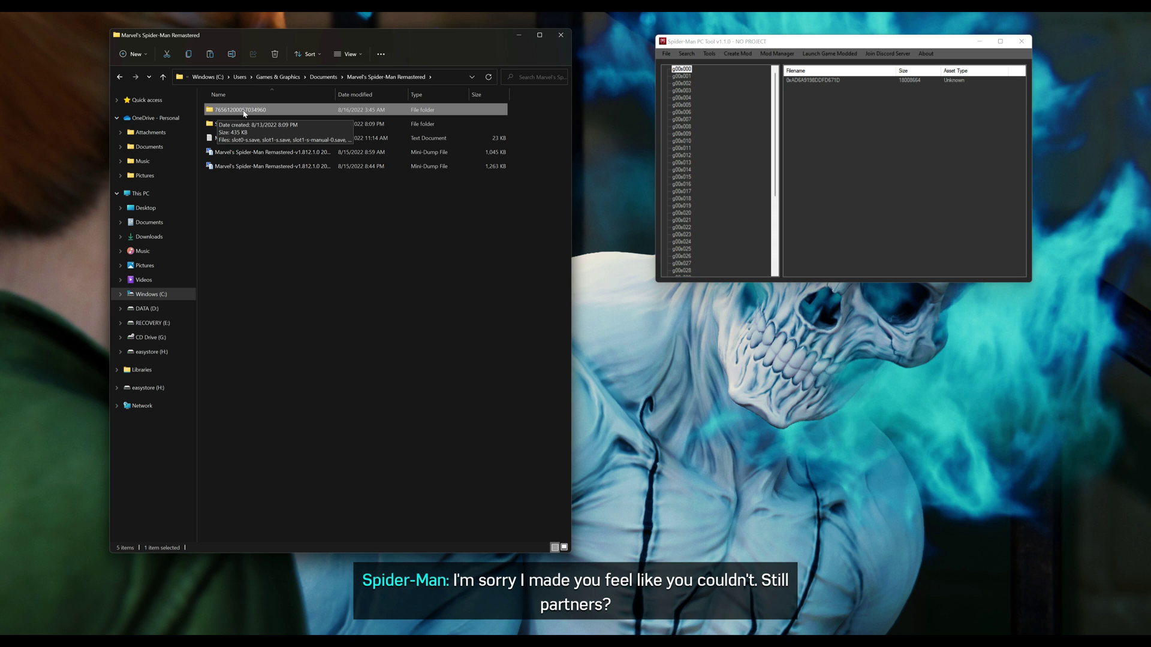
double_click(222, 111)
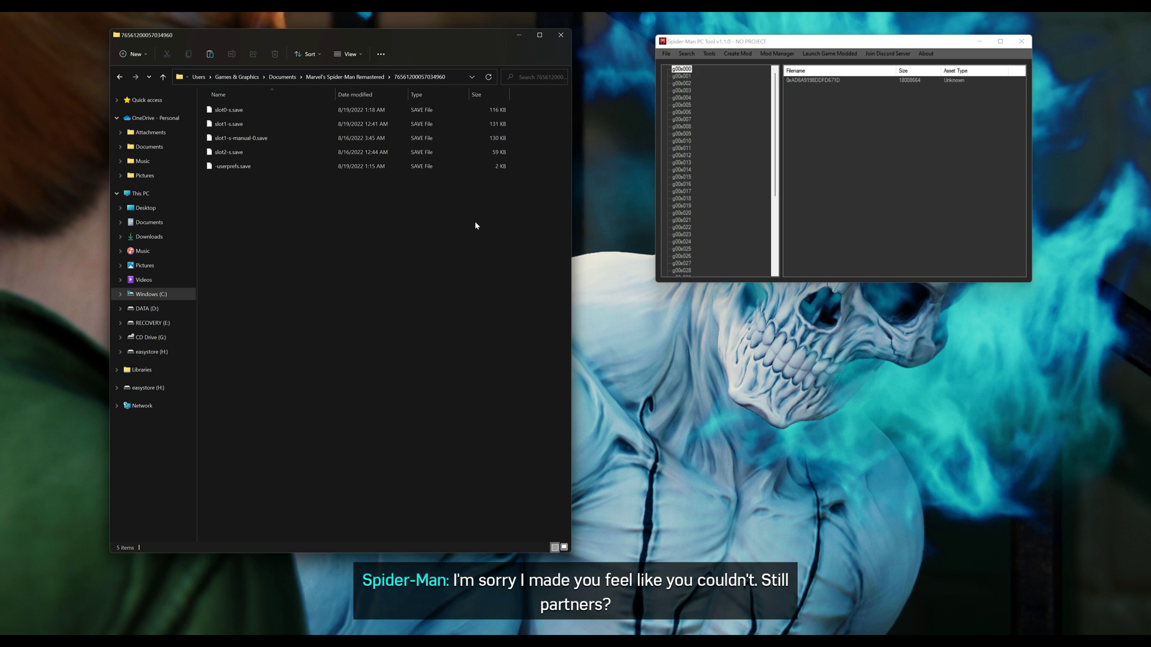
drag(459, 211, 305, 104)
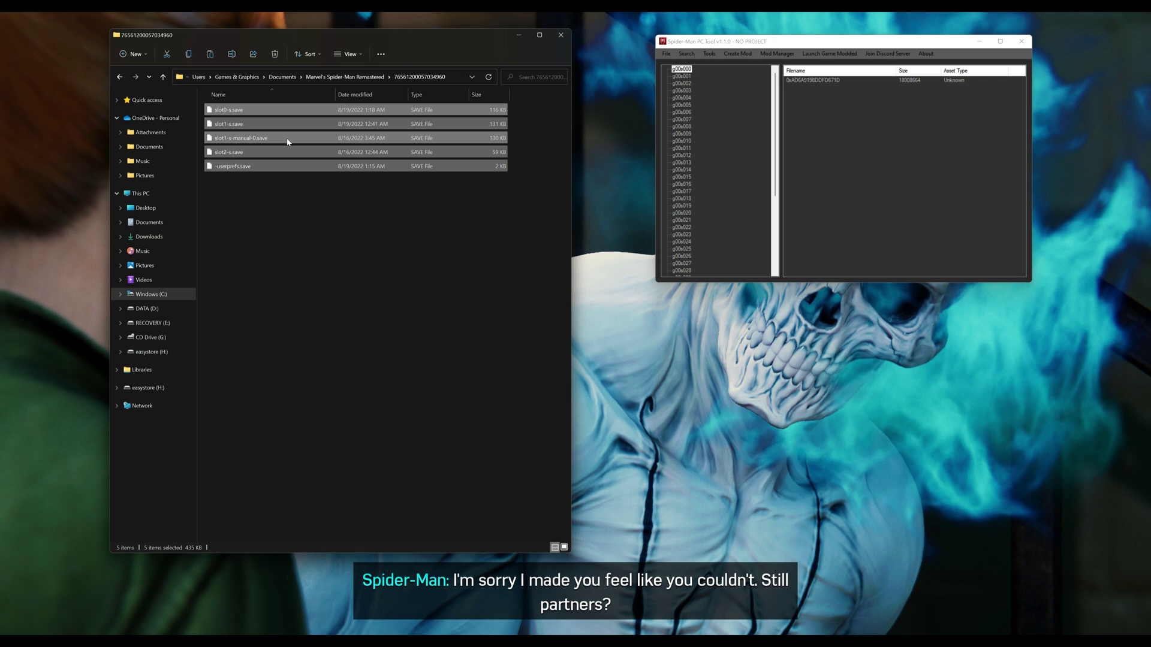
click(351, 197)
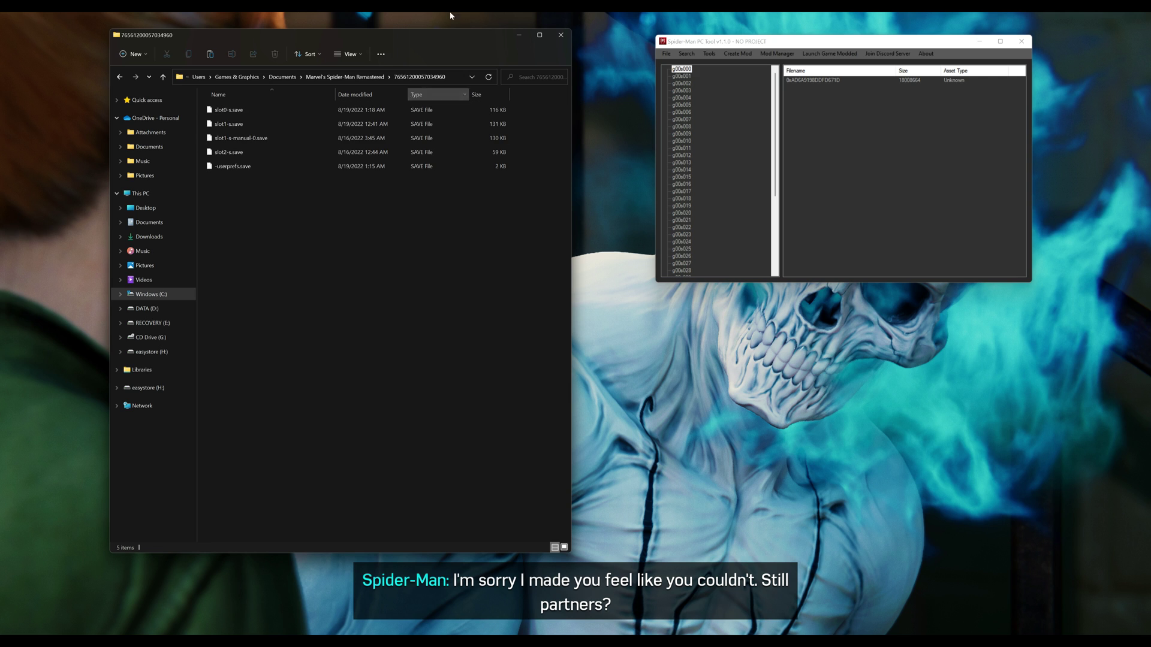
- Minimize Explorer, pick Profile 2 (NG+) on Select Profile, and continue the game
click(526, 40)
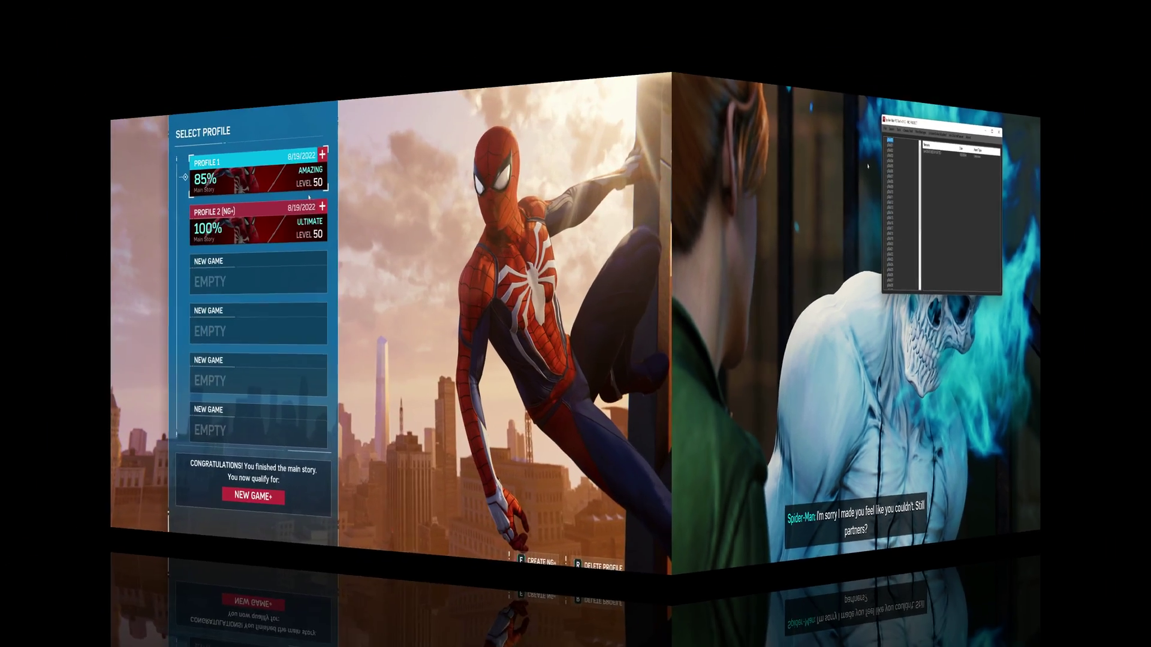
key(Down)
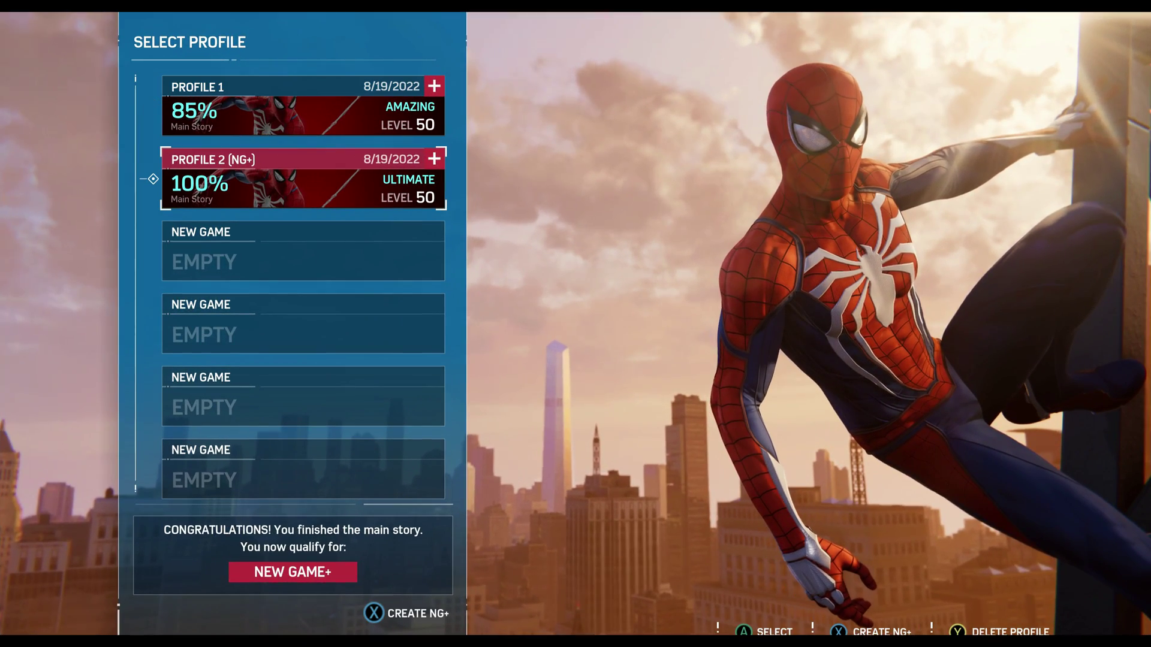
key(Up)
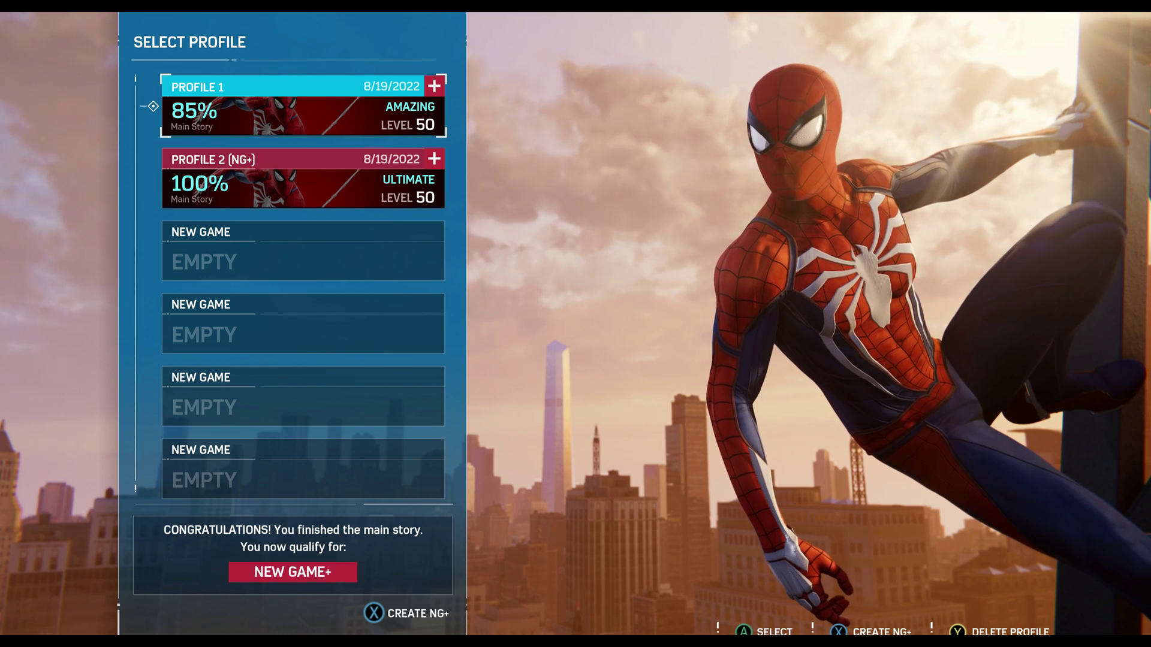
key(Down)
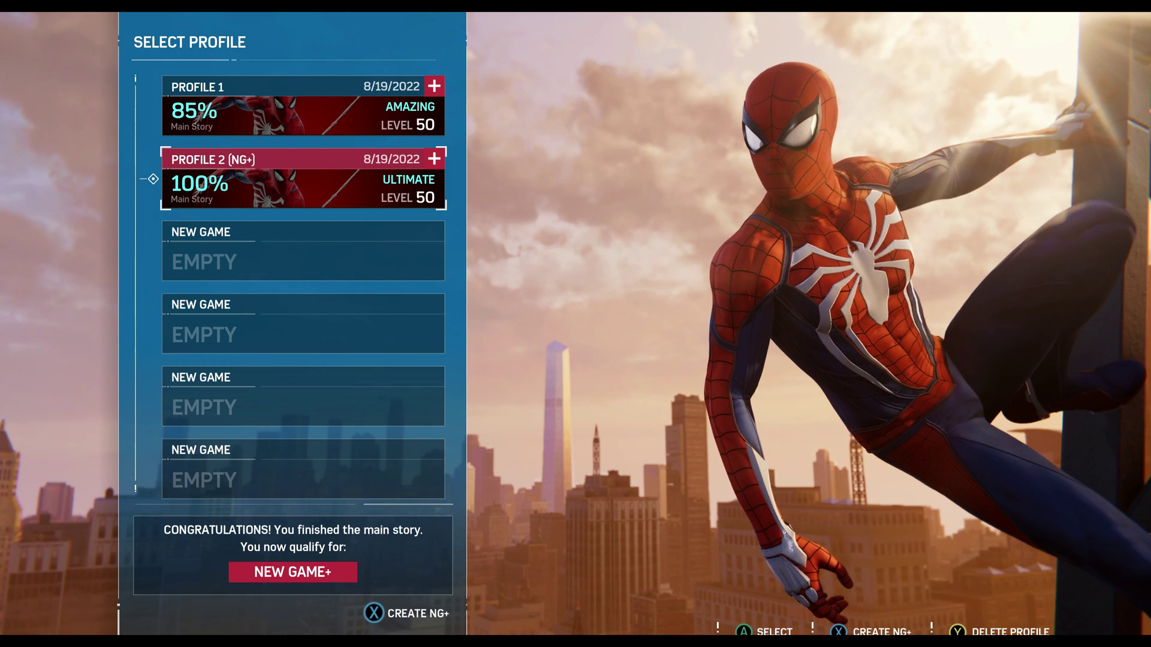
key(Up)
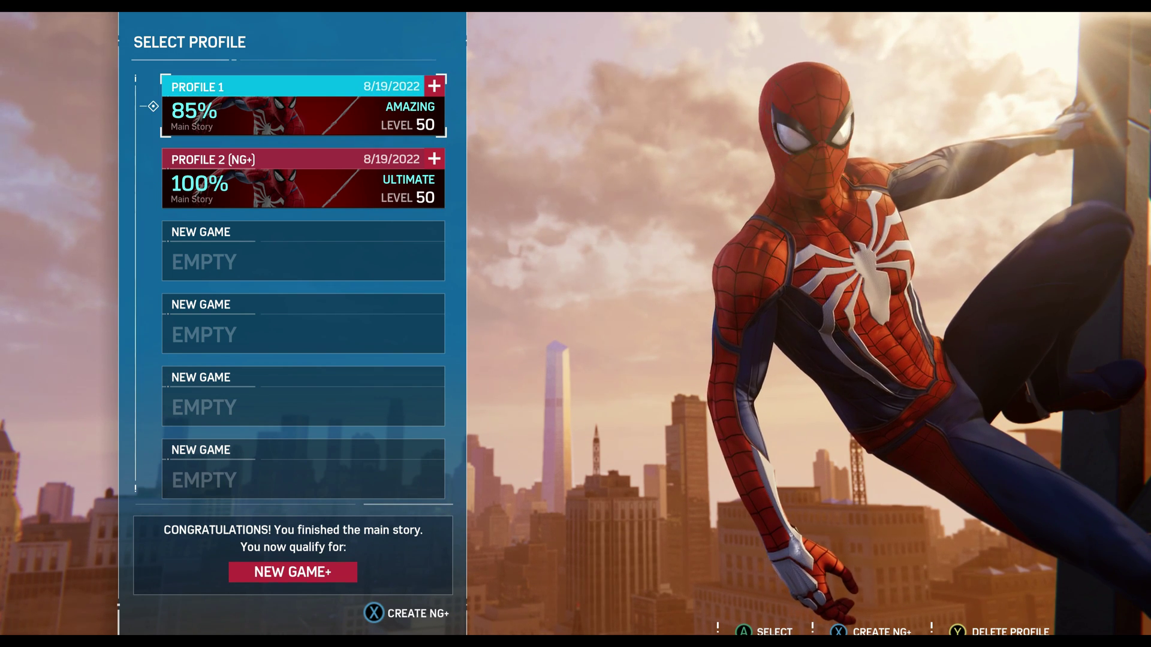
key(Down)
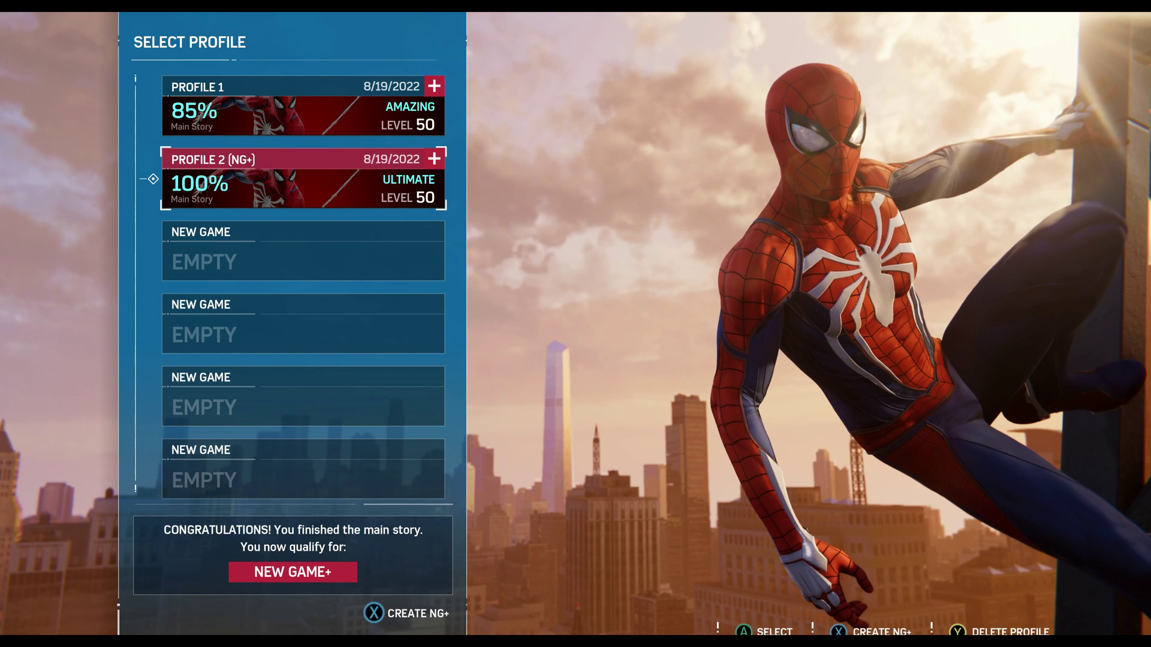
key(Return)
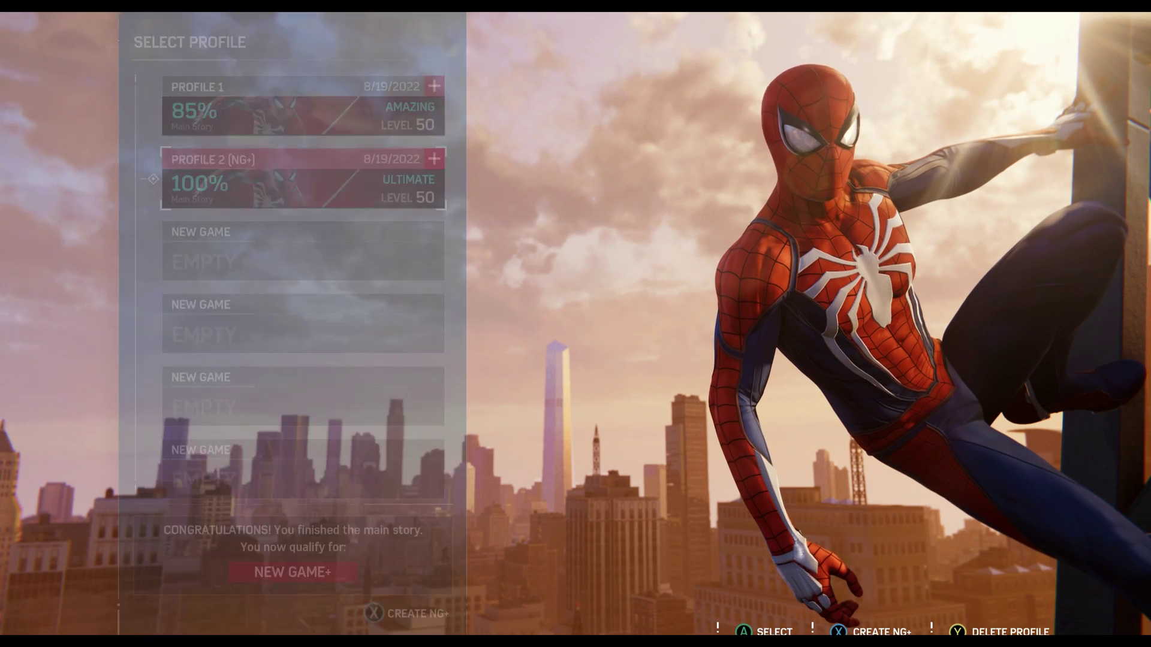
key(Return)
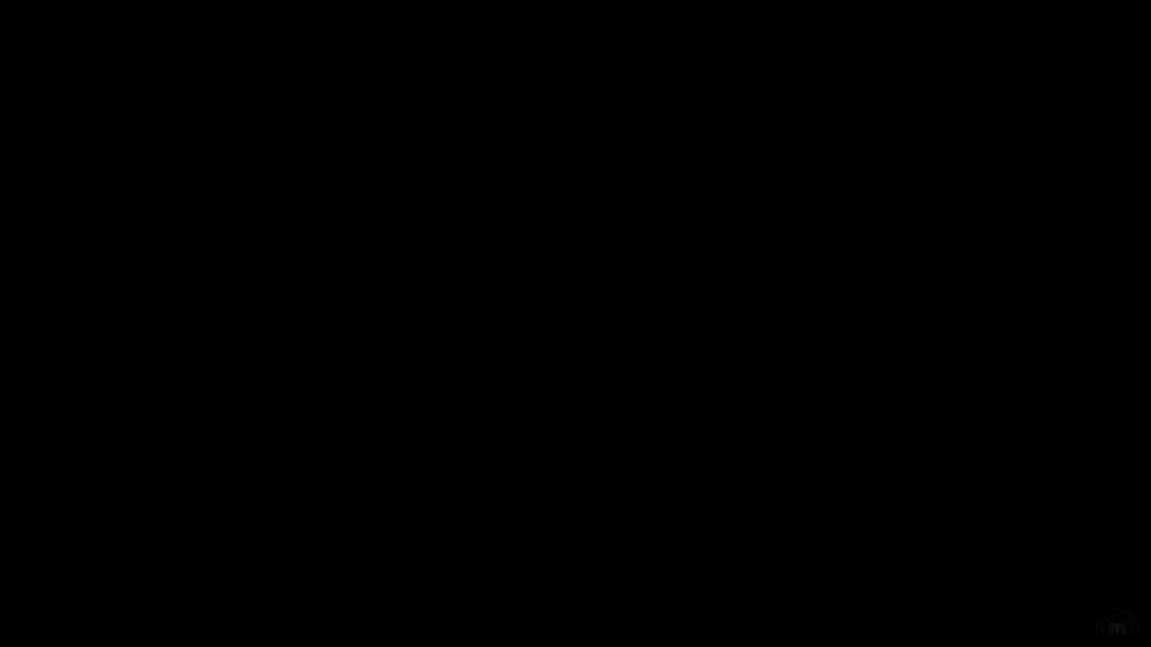